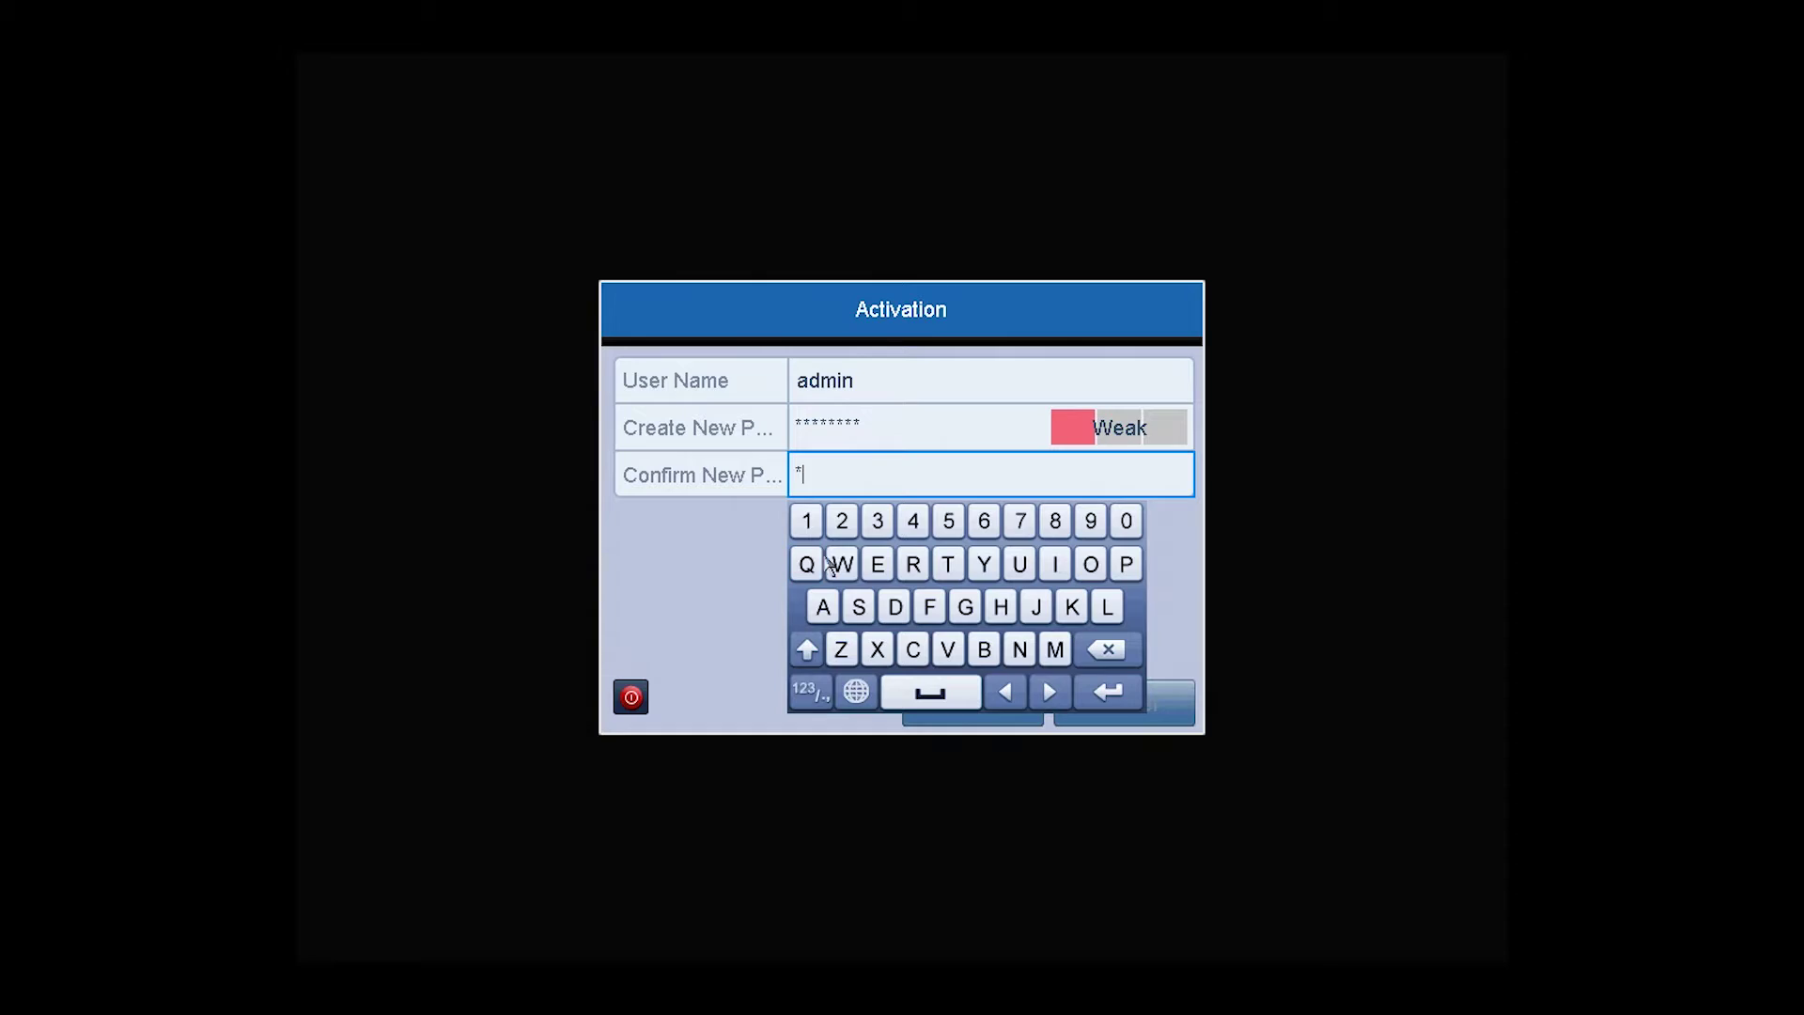
Finish entering the confirmation password on the on-screen keyboard and submit admin activation
left_click(877, 564)
left_click(887, 571)
left_click(804, 526)
left_click(842, 523)
left_click(878, 522)
left_click(914, 523)
left_click(673, 573)
left_click(960, 705)
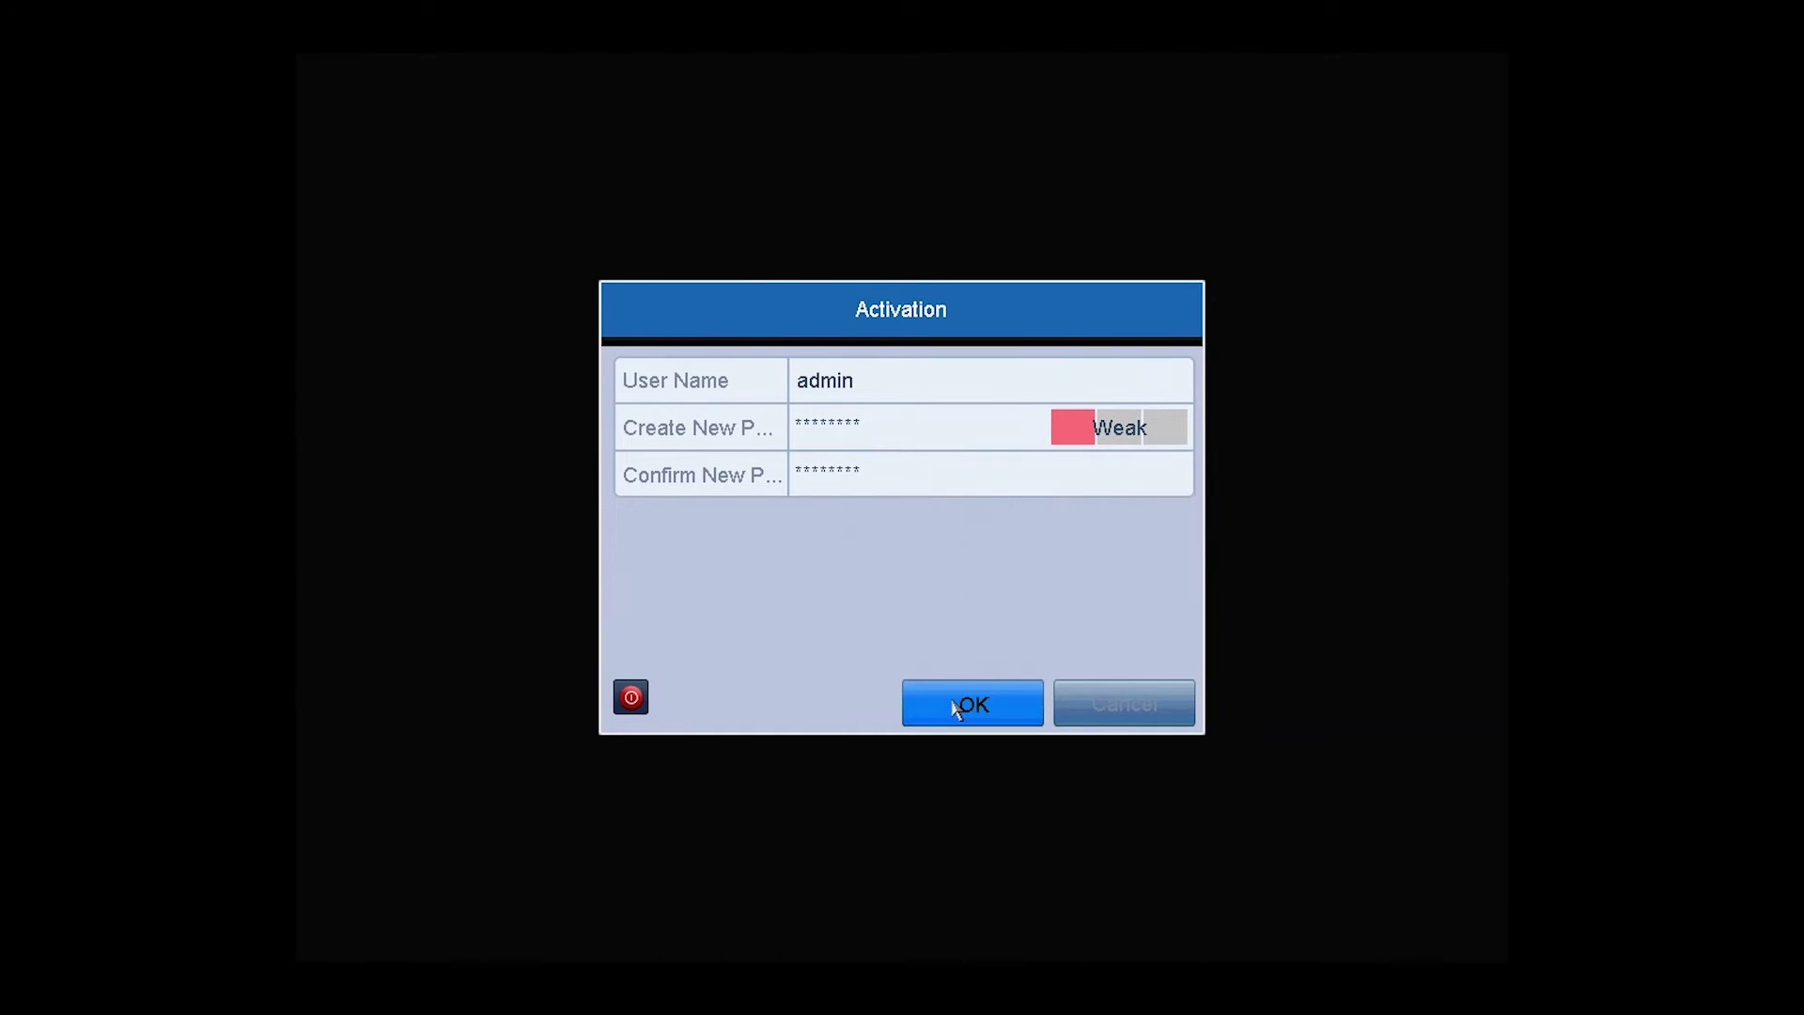
Acknowledge the activation notice, set cameras A1–A8 to TVI input, and apply the signal settings
left_click(925, 564)
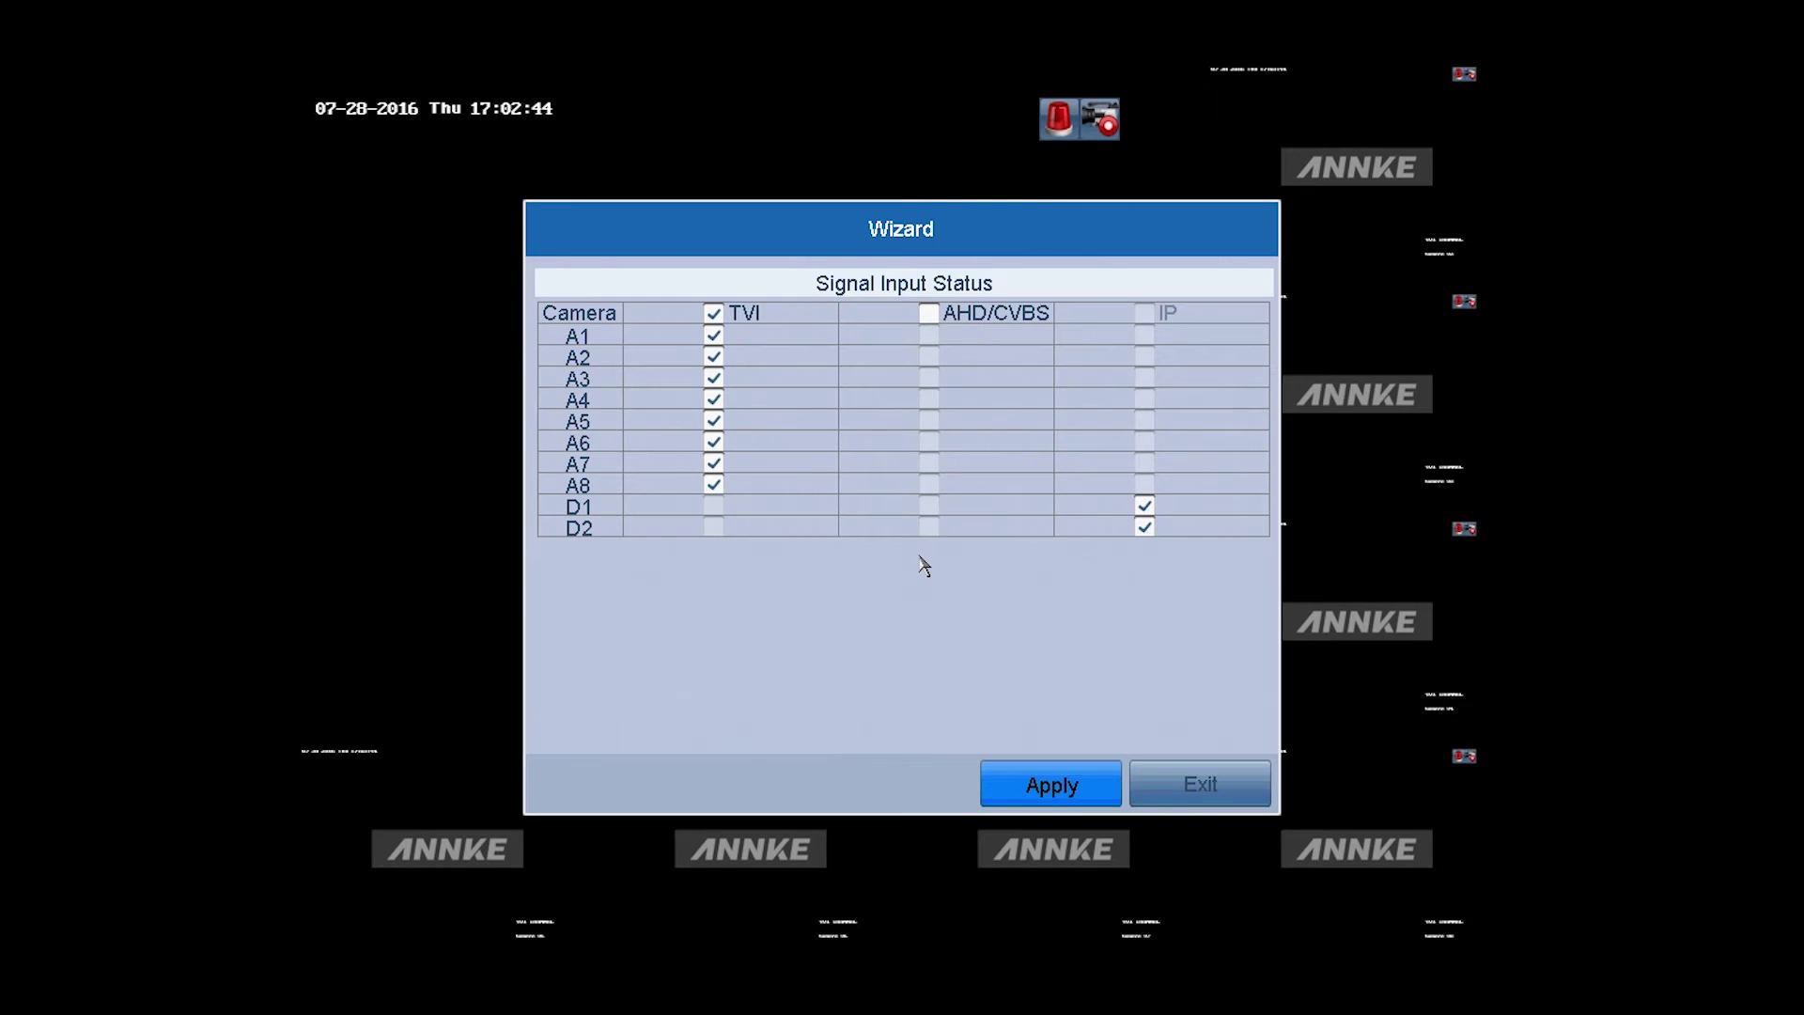
left_click(929, 314)
left_click(929, 357)
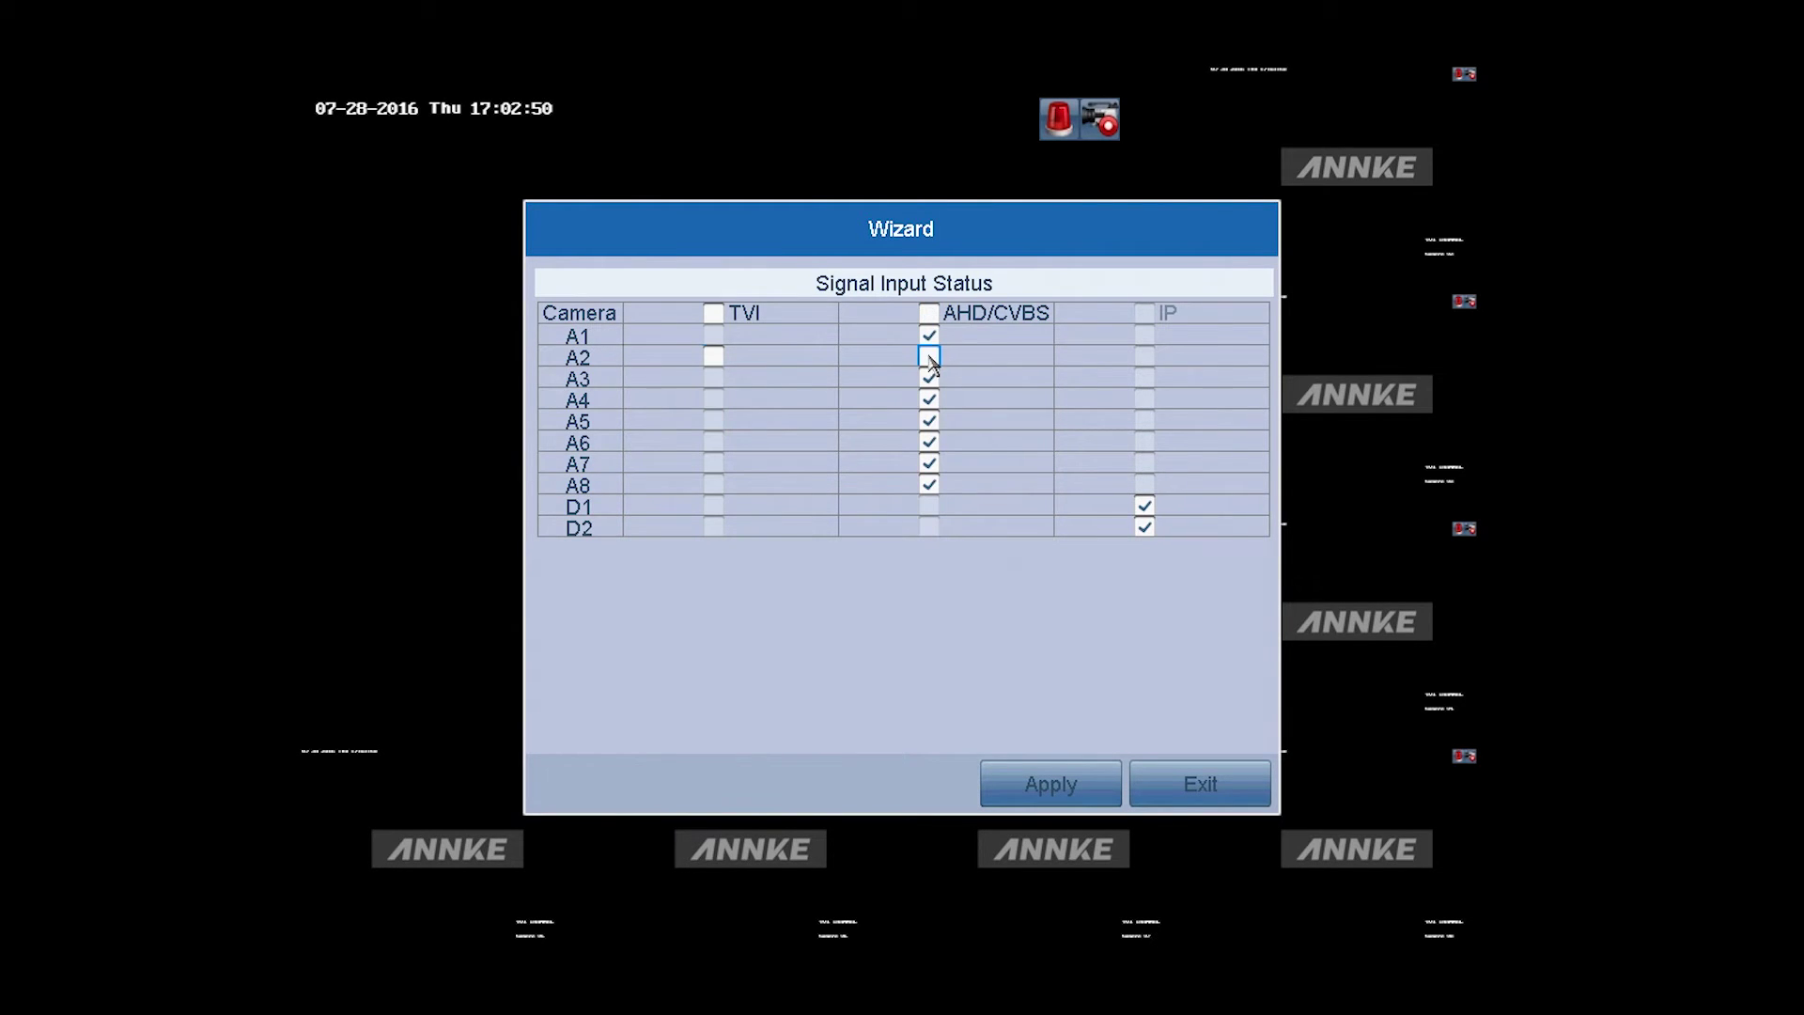
left_click(716, 358)
left_click(929, 442)
left_click(711, 441)
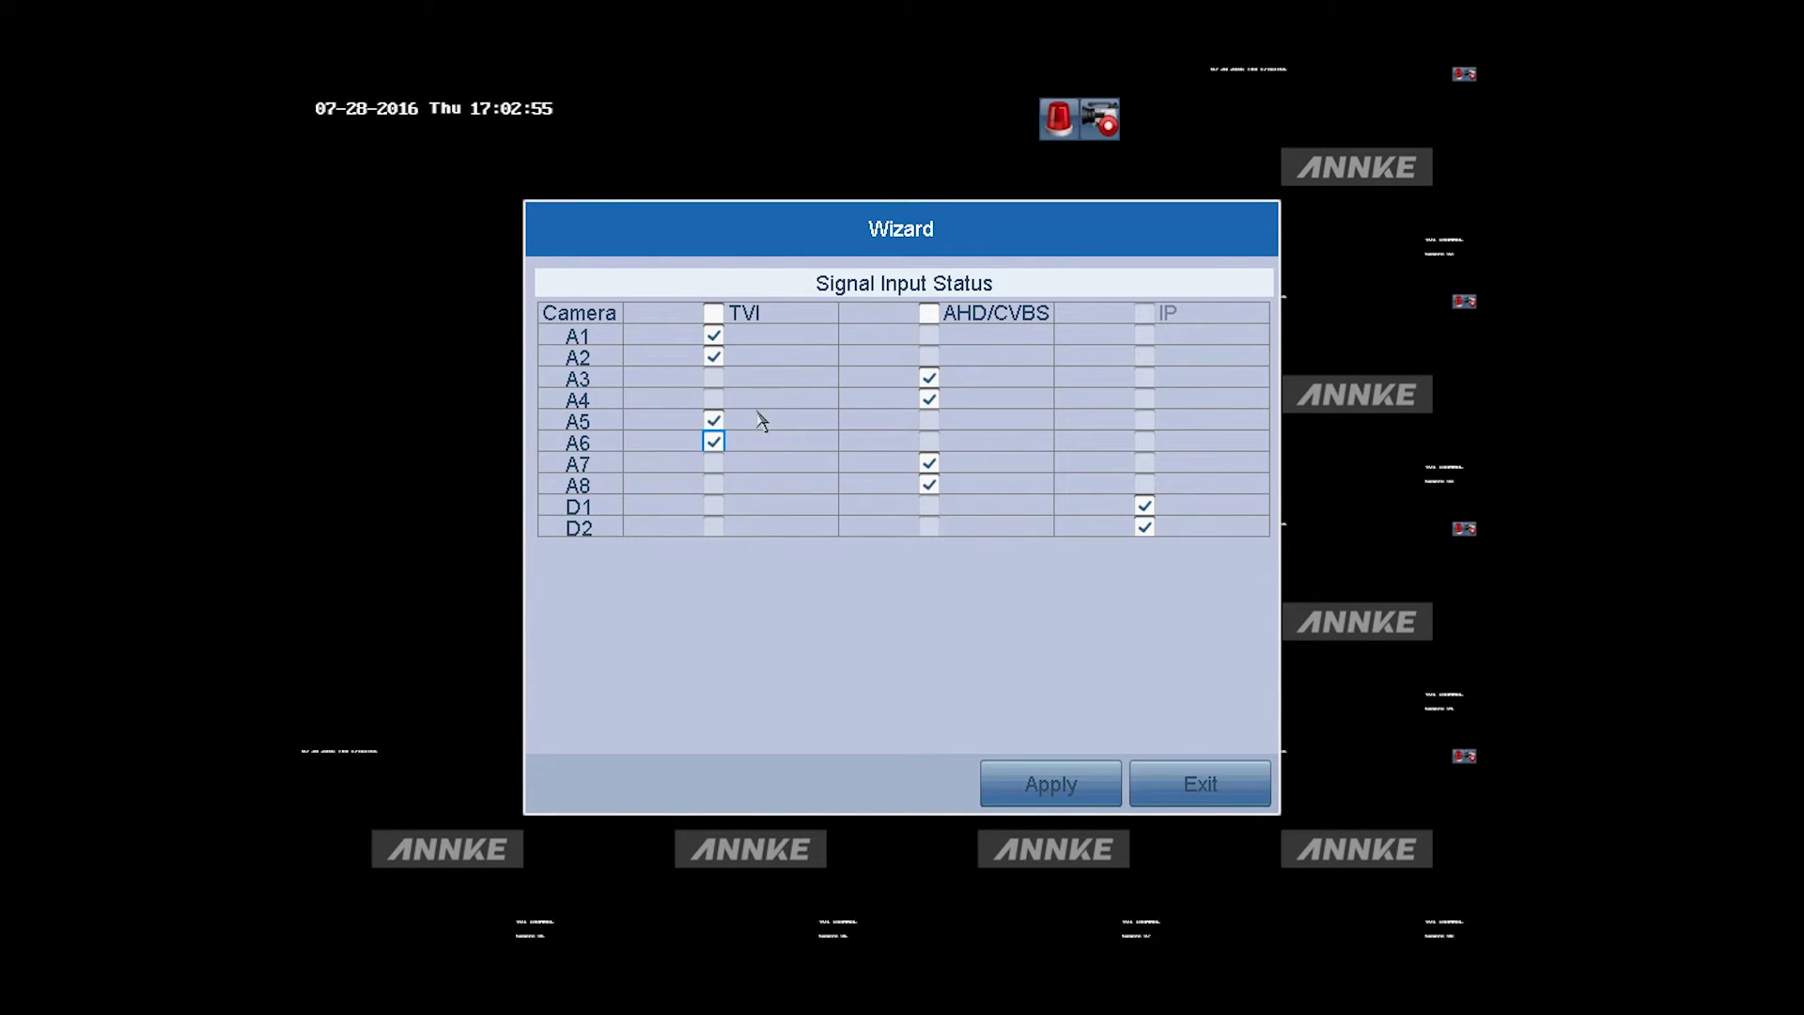
left_click(714, 313)
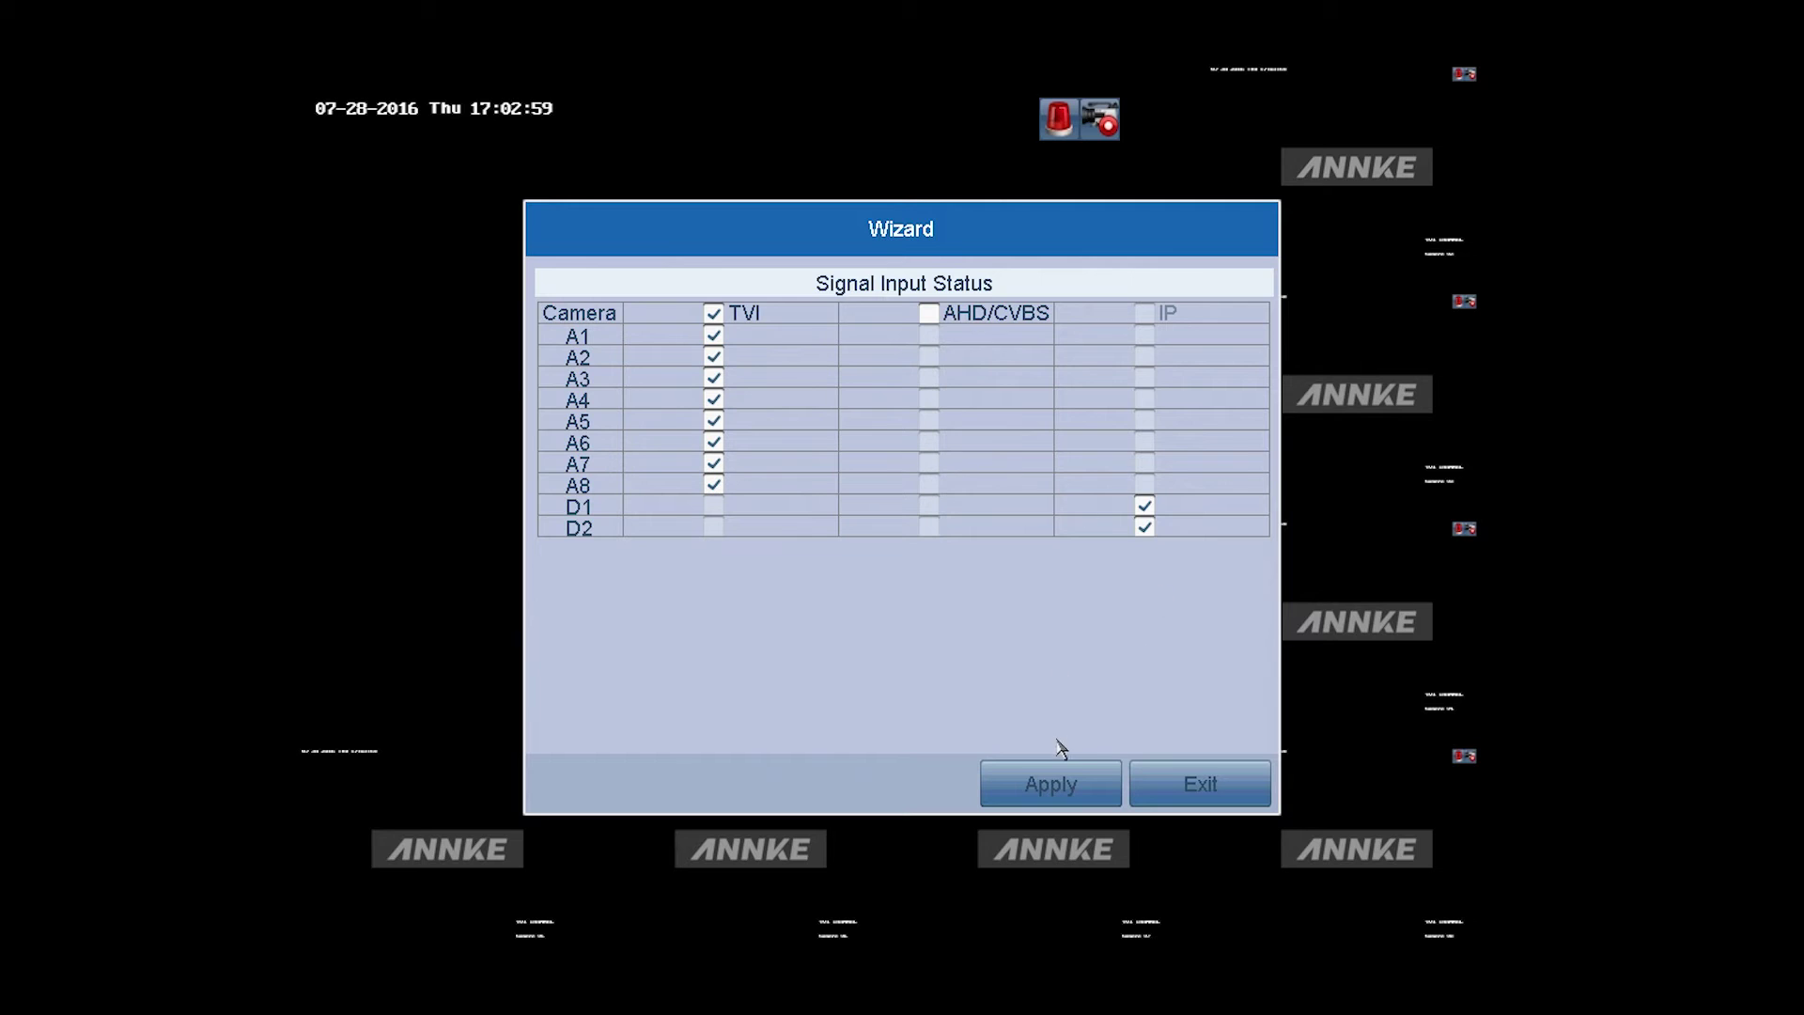
left_click(1055, 778)
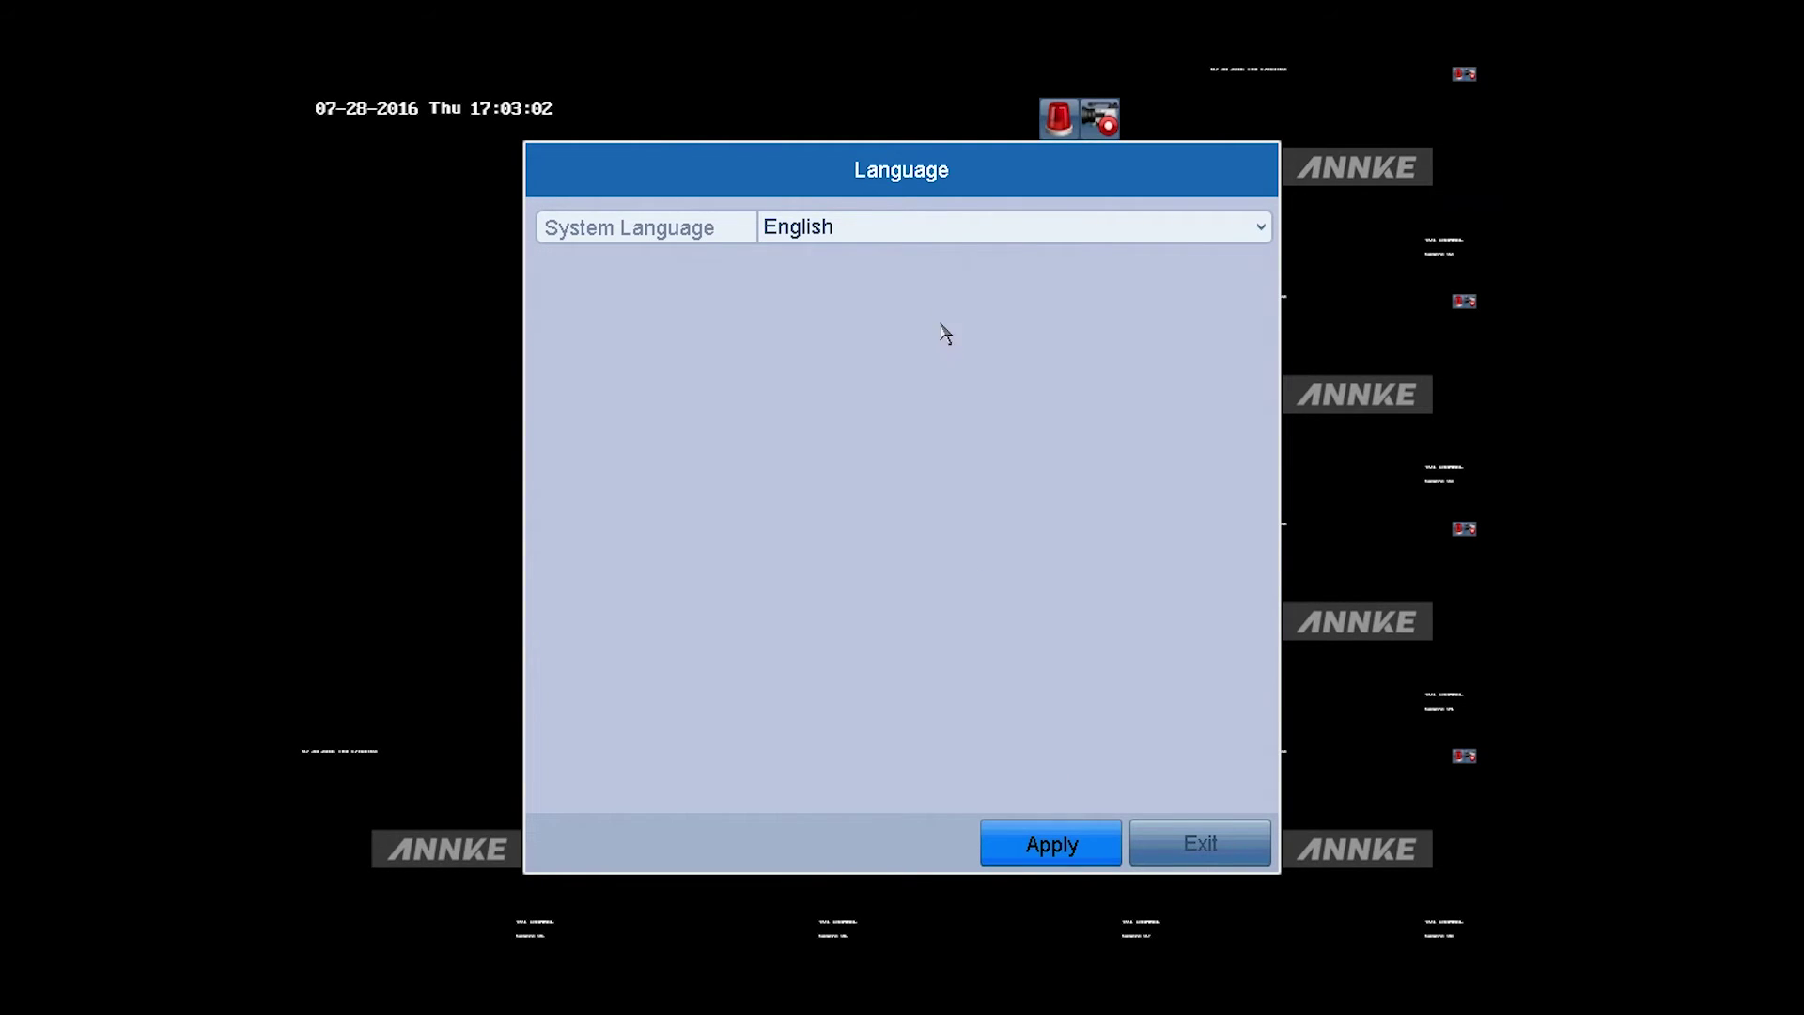
left_click(911, 230)
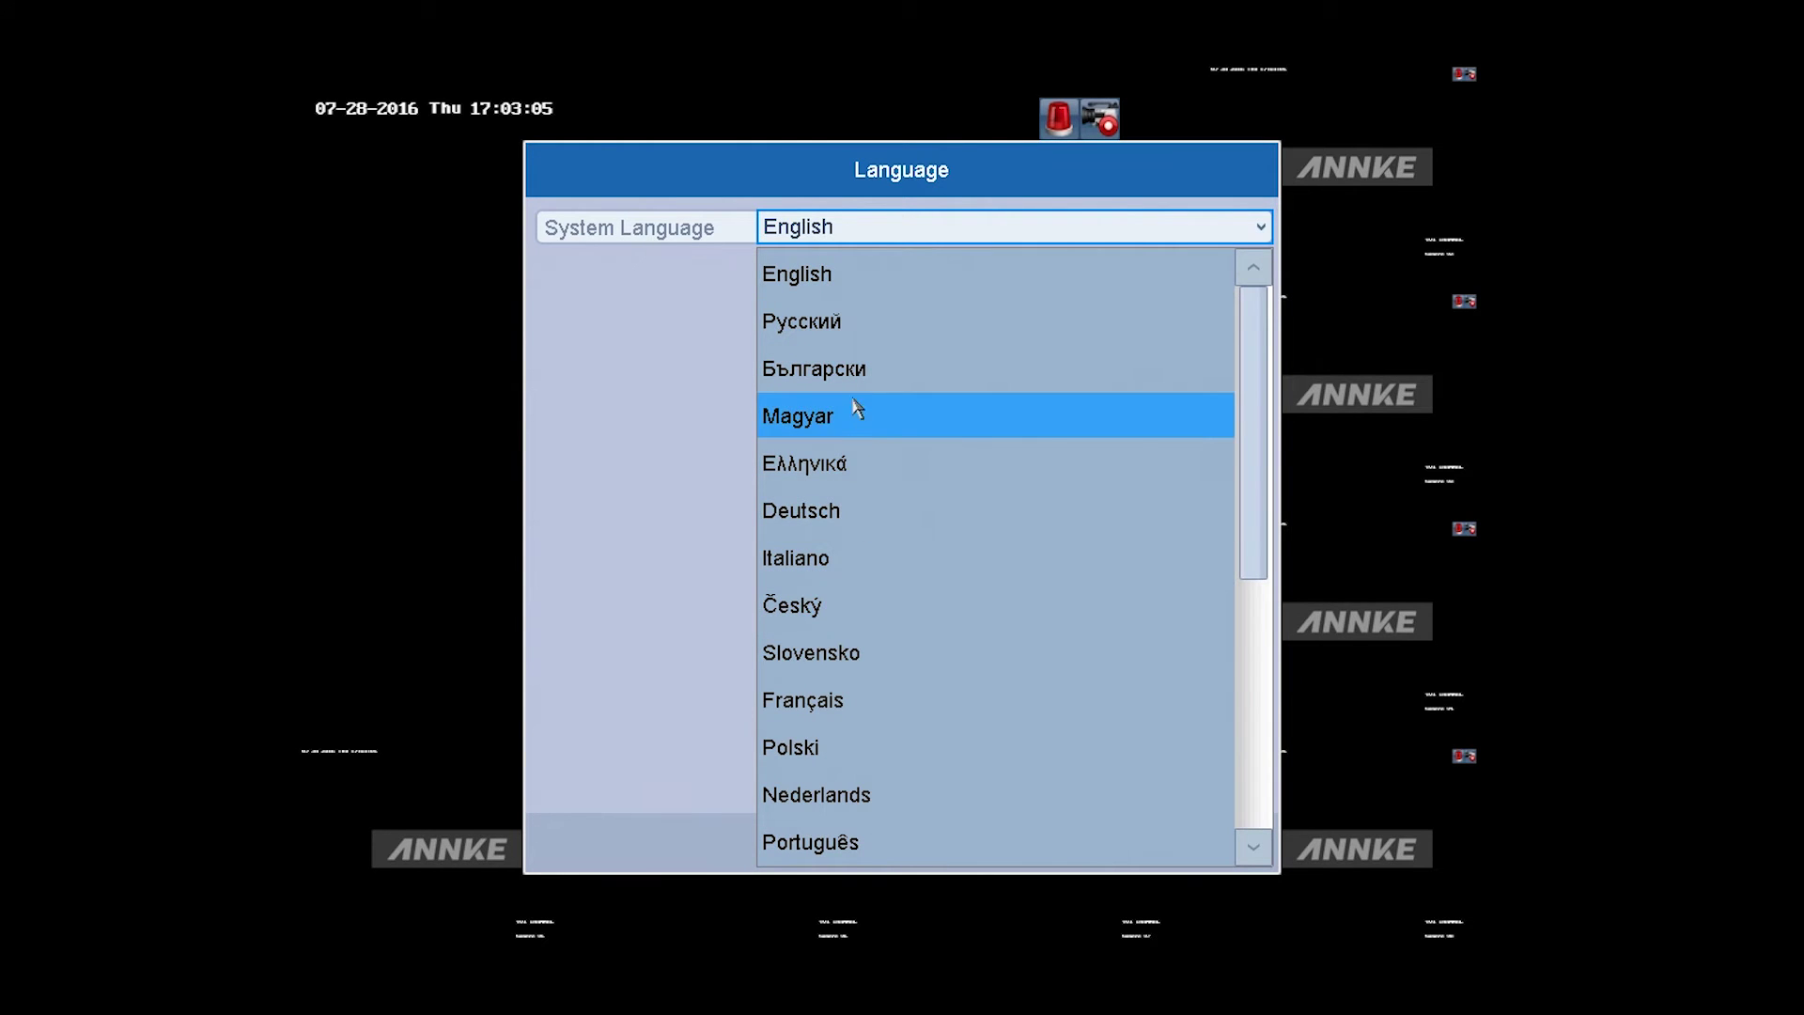
left_click(576, 388)
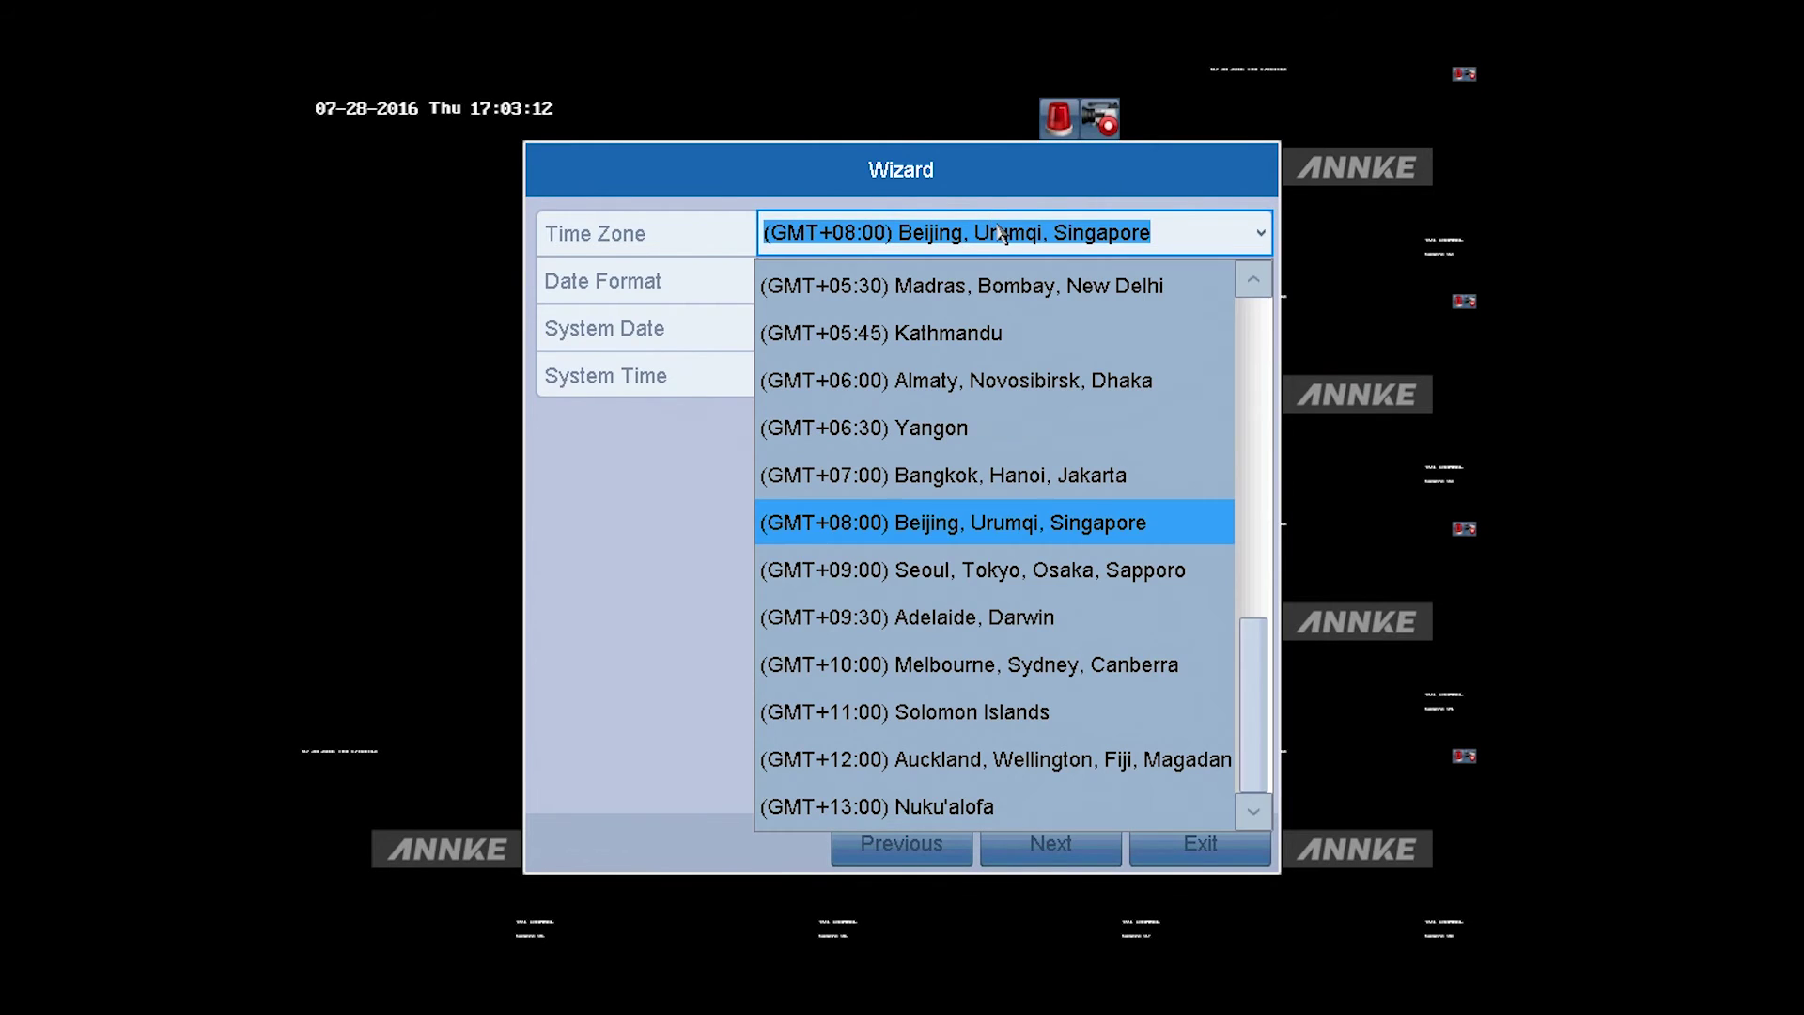
Keep time zone GMT+08:00, date 07-28-2016 and time 17:03:10, then continue
left_click(999, 232)
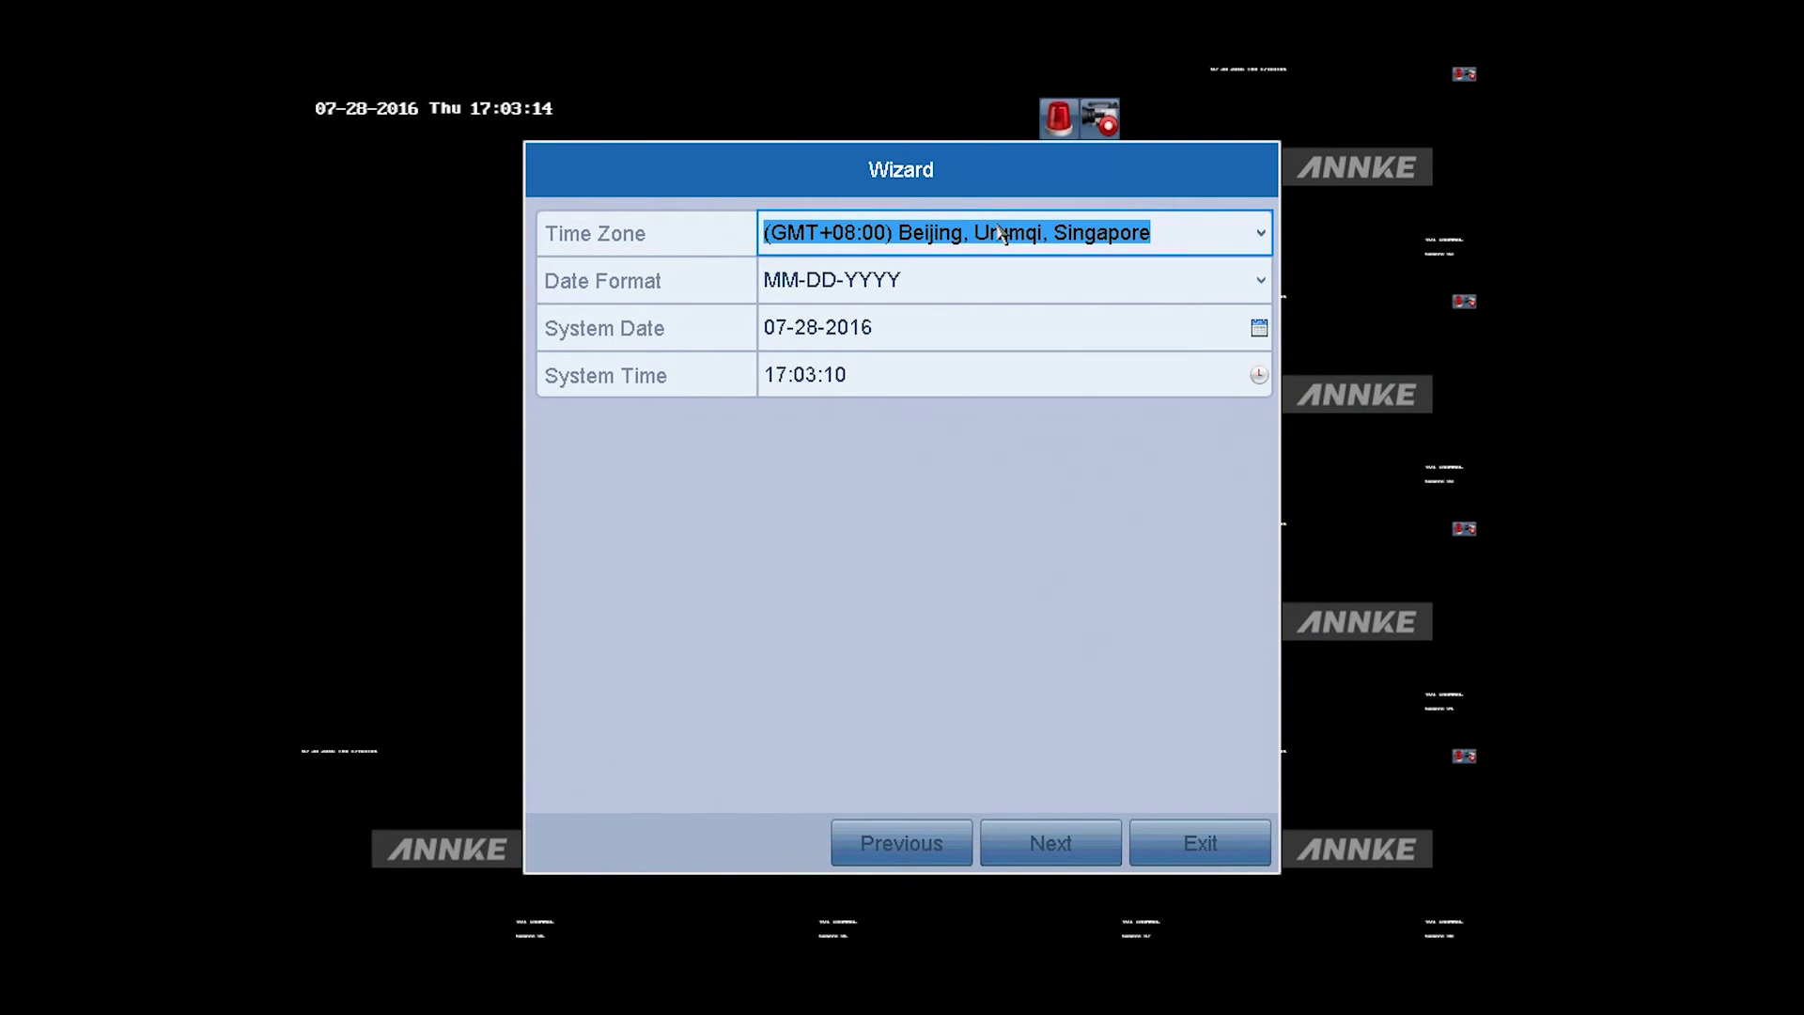
left_click(1036, 328)
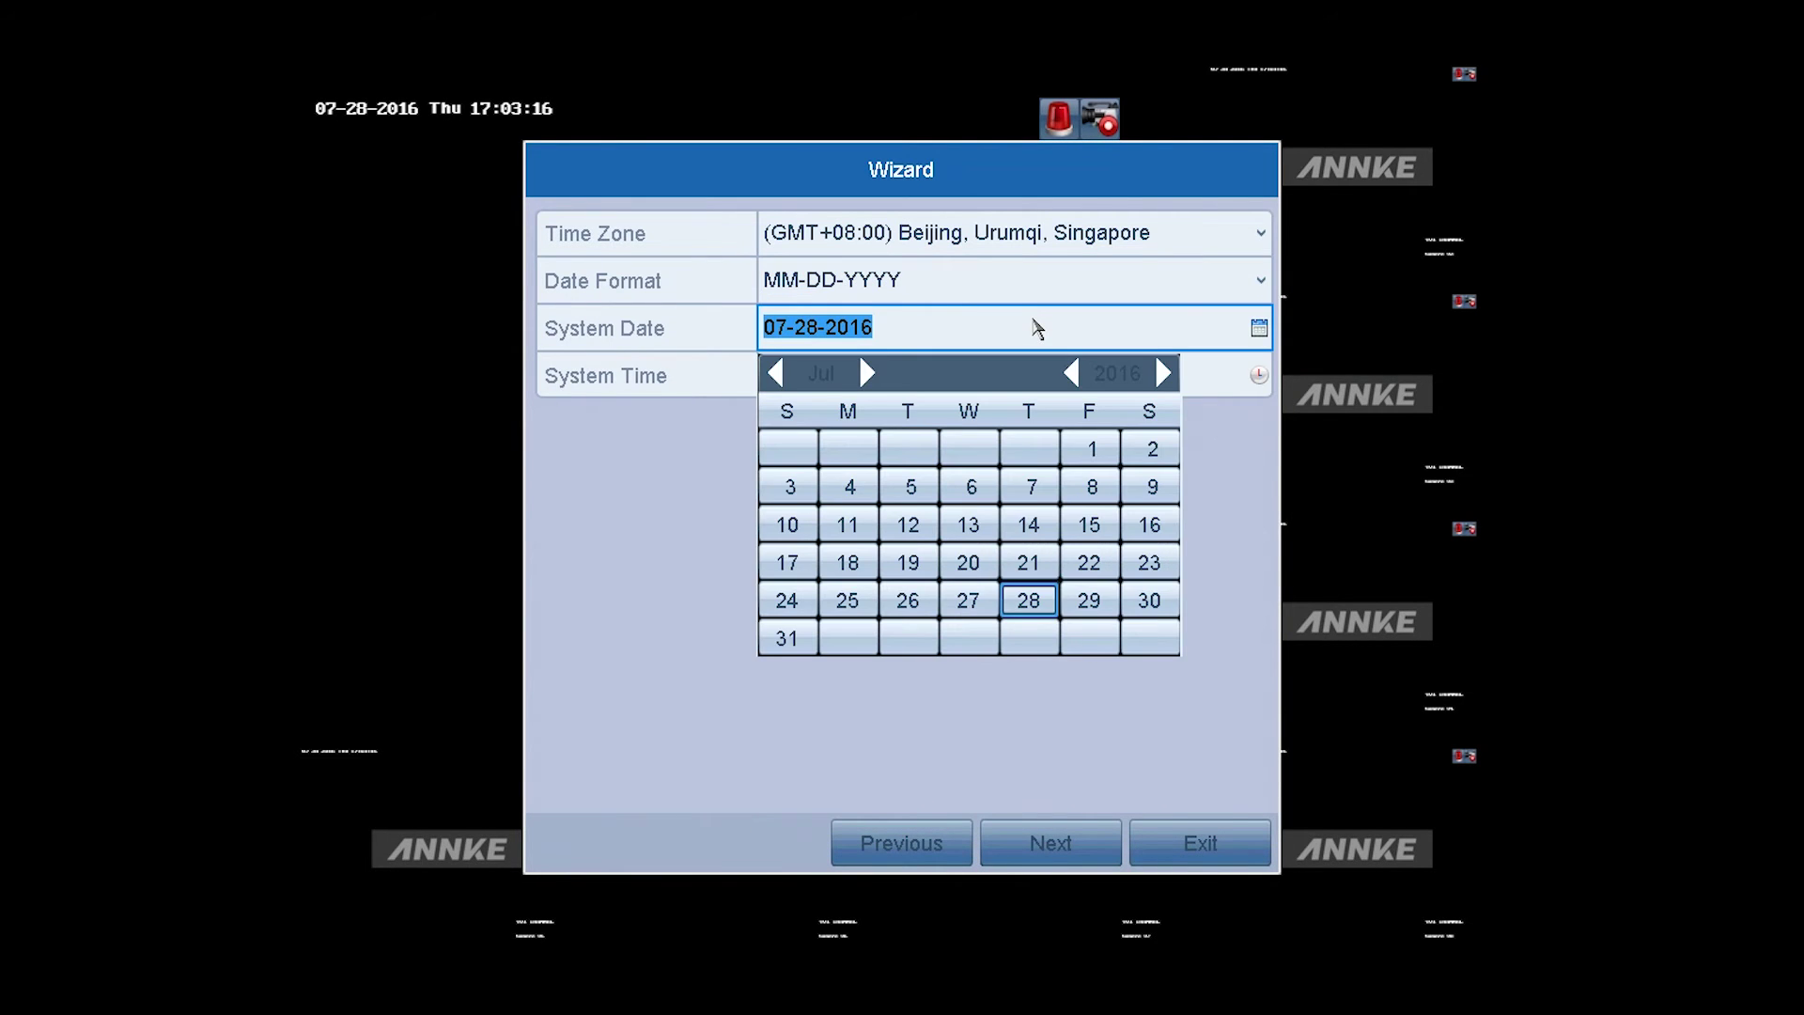
left_click(808, 387)
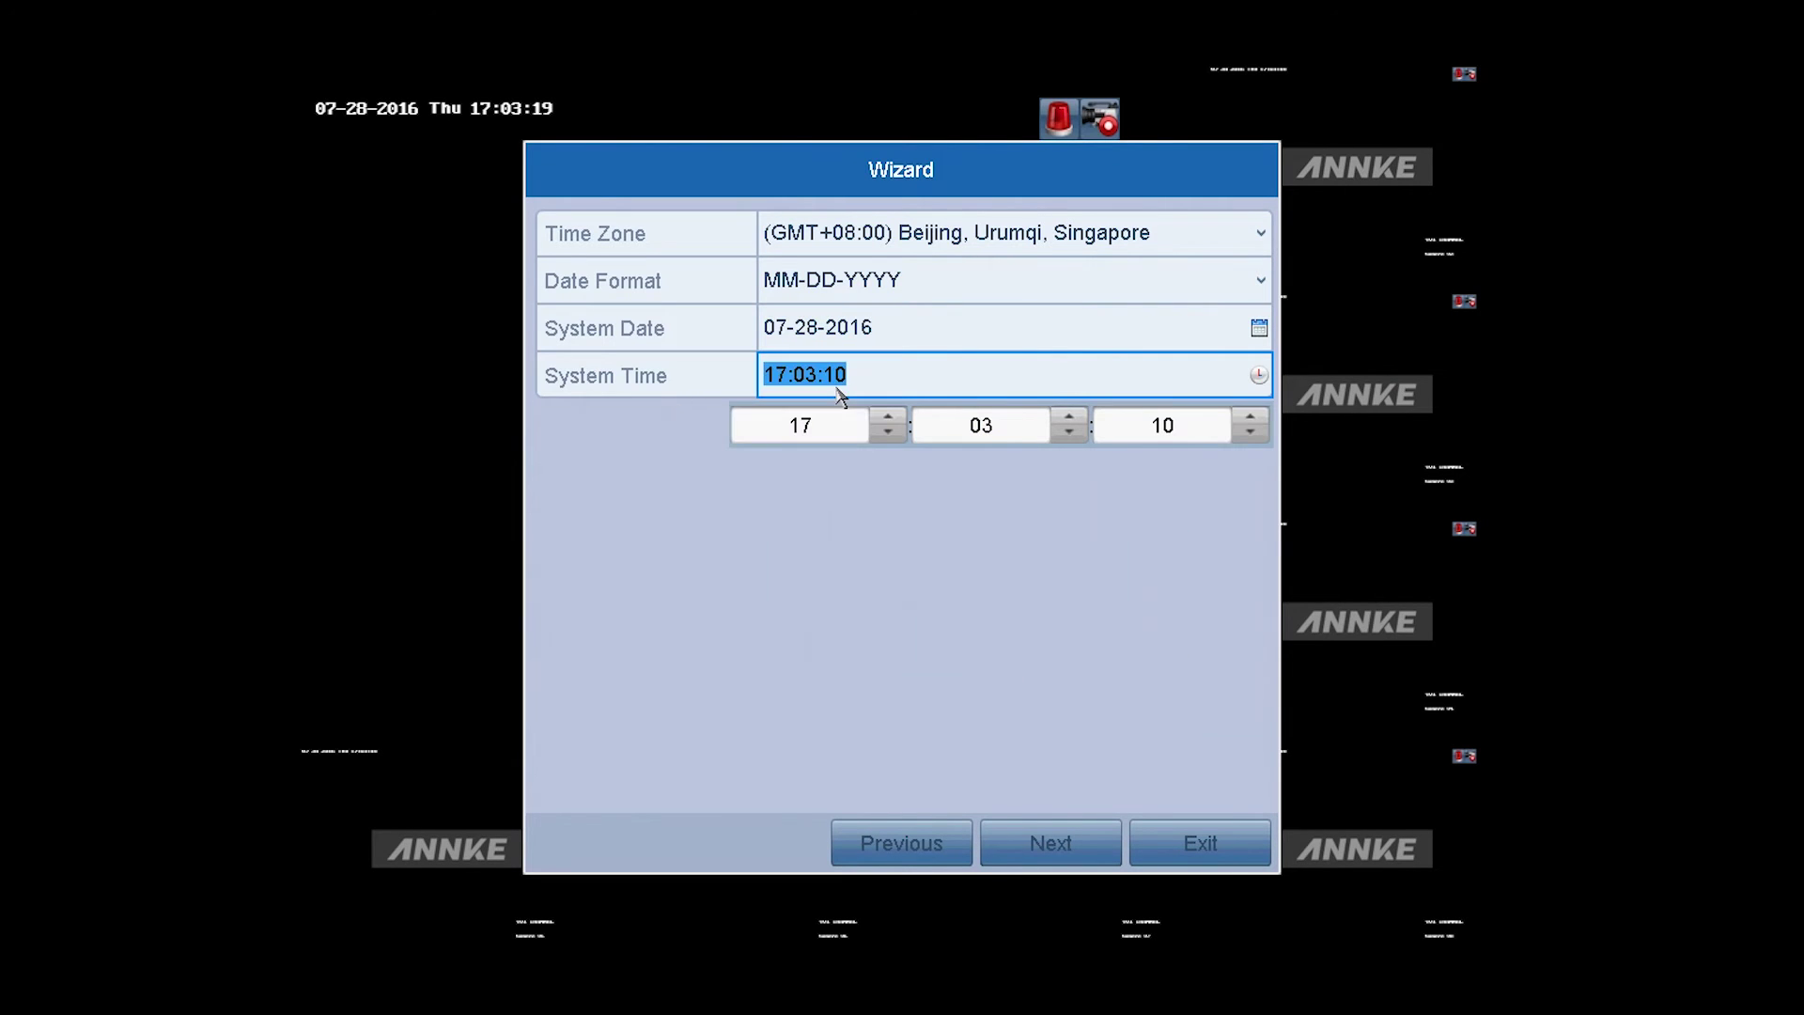
left_click(1043, 861)
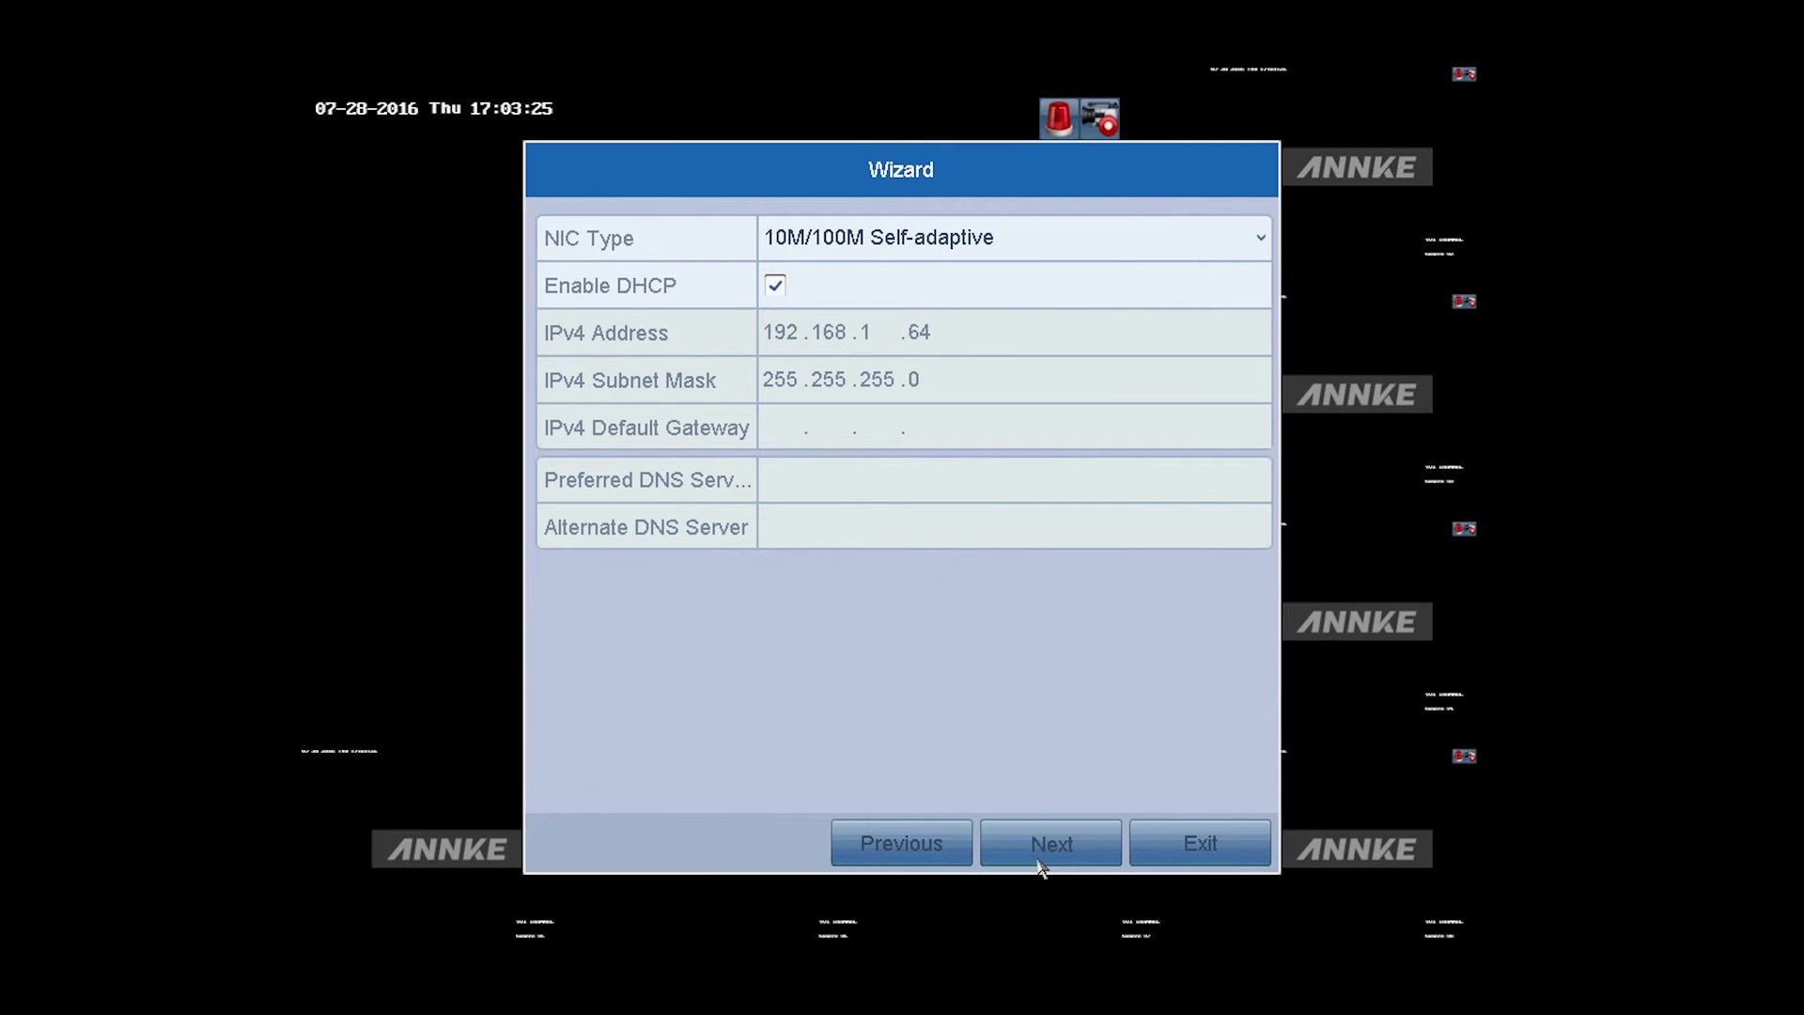
Skip past the network, Cloud P2P and port settings pages unchanged
left_click(1041, 862)
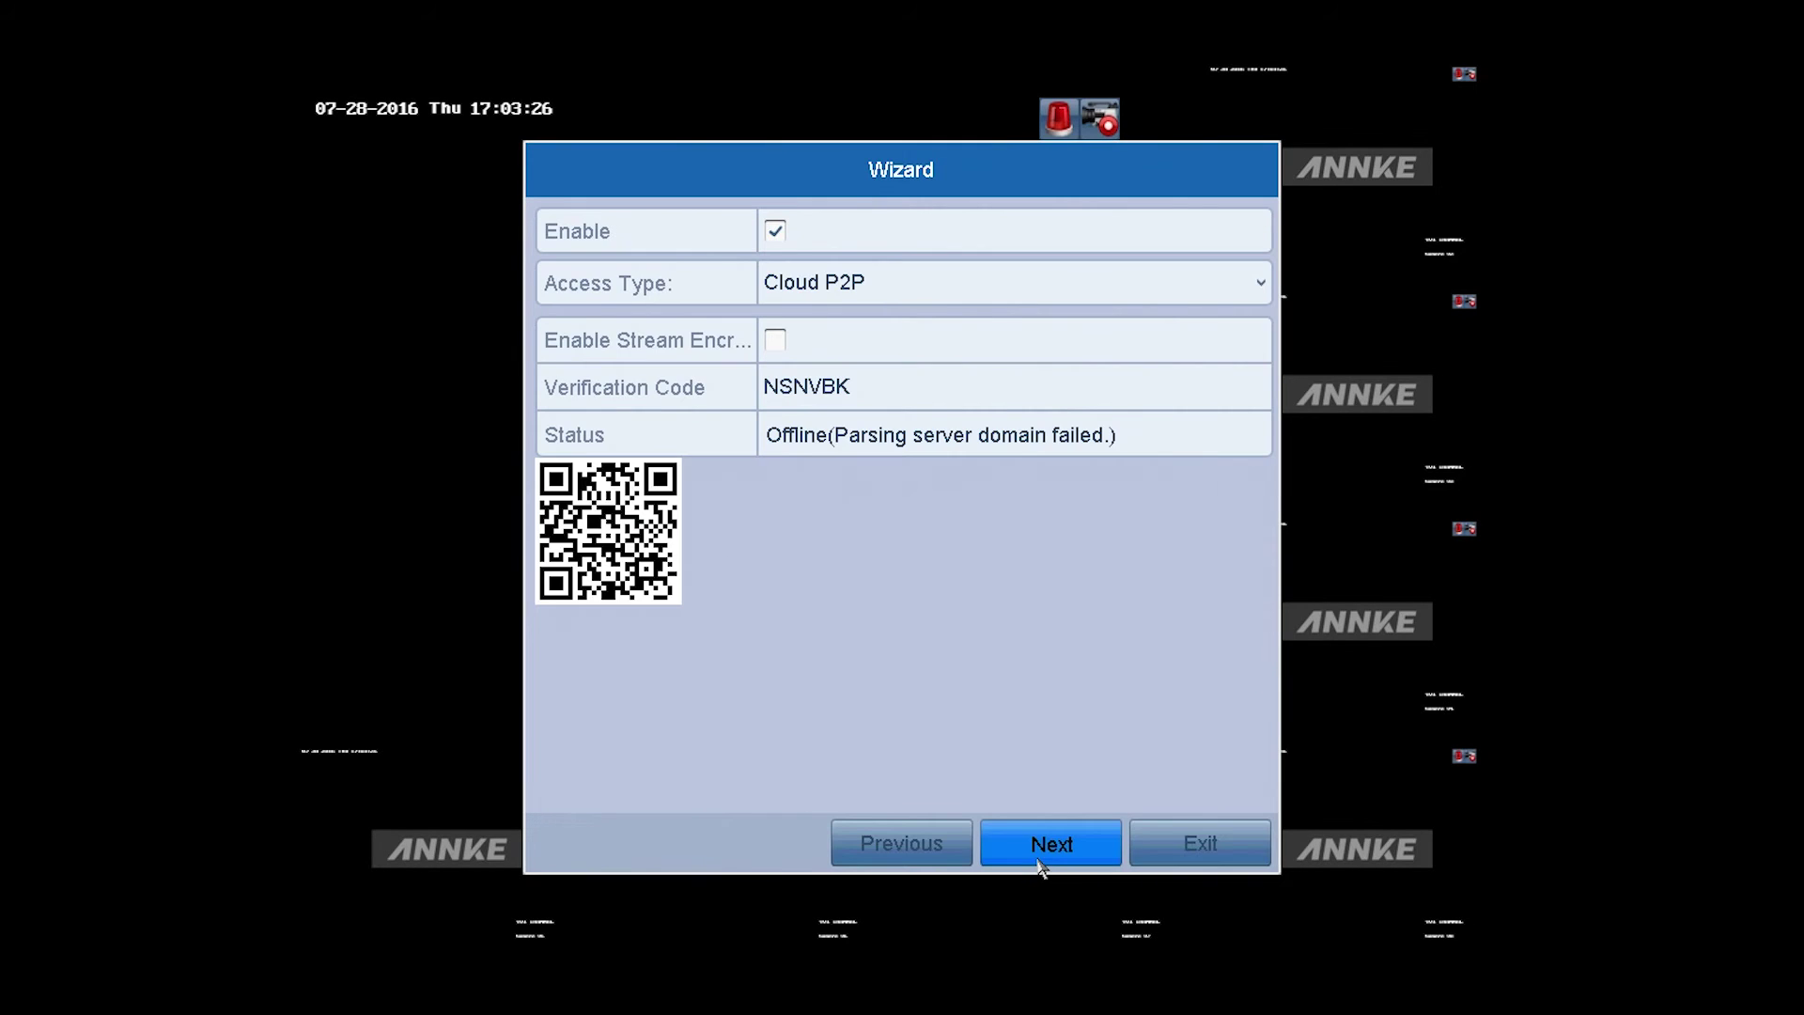
left_click(1041, 863)
left_click(1042, 863)
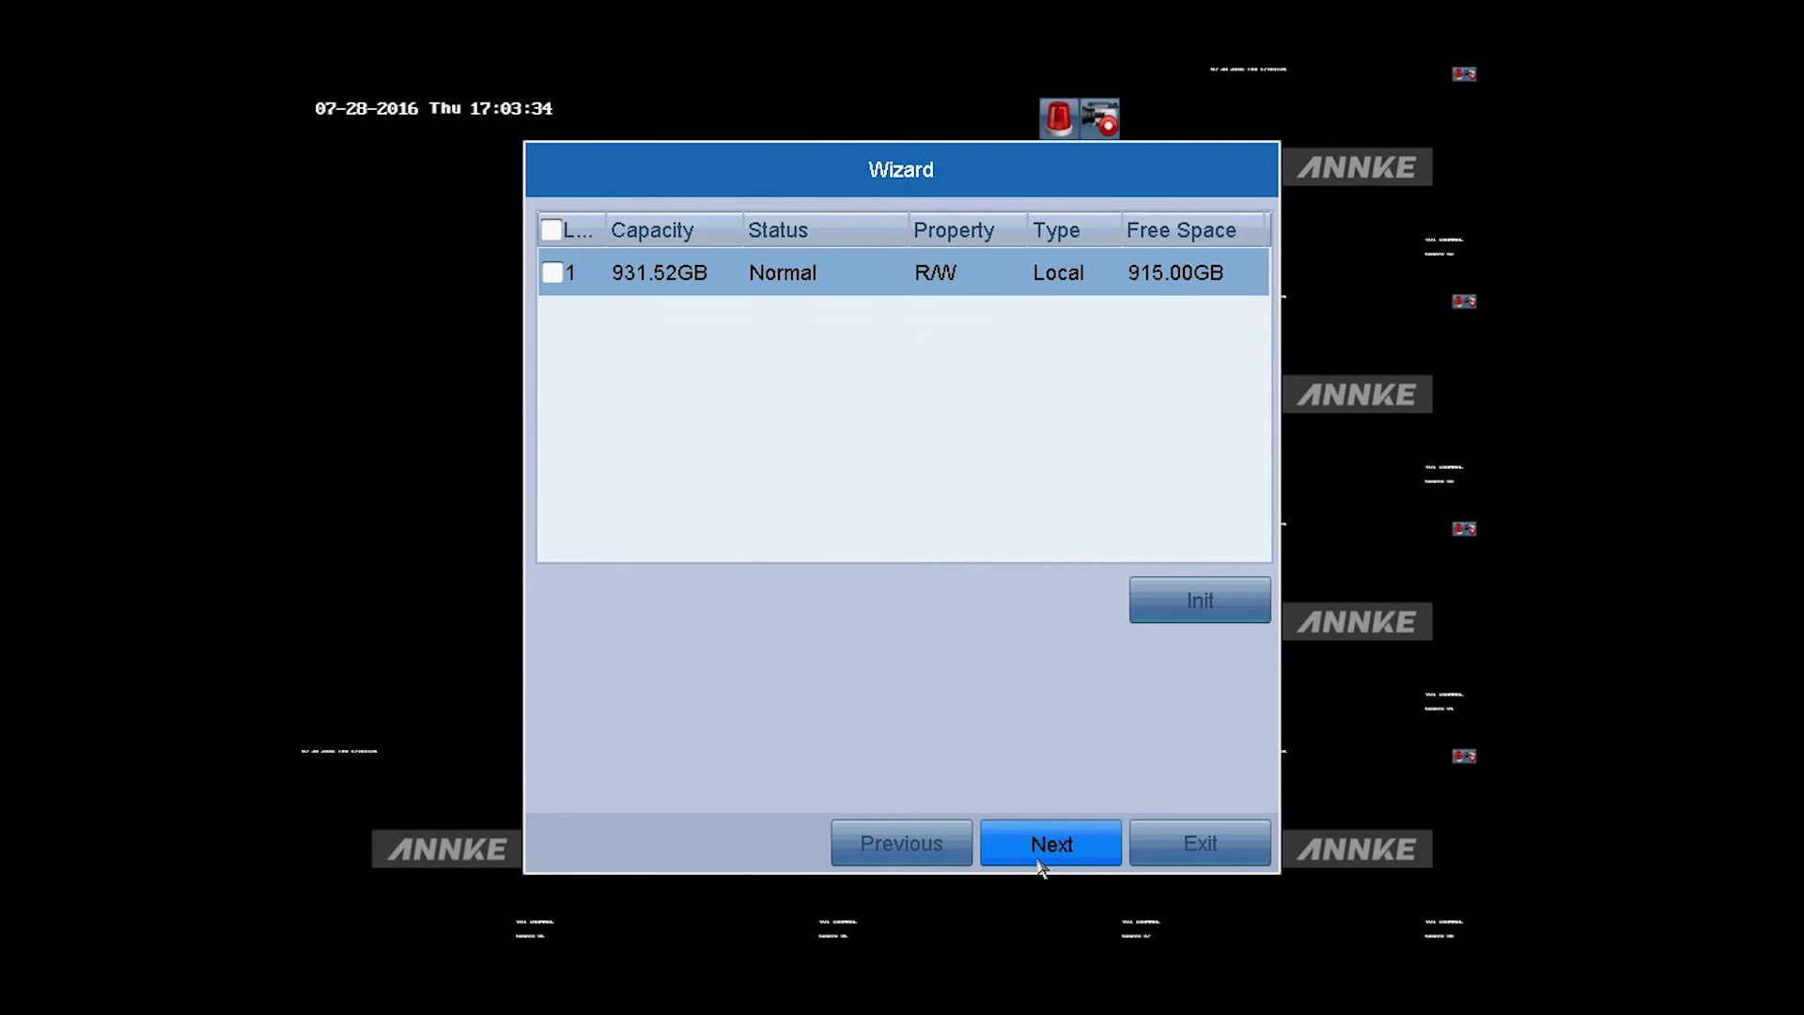
Initialize HDD 1 (931.52GB) and continue to the IP camera search page
left_click(550, 275)
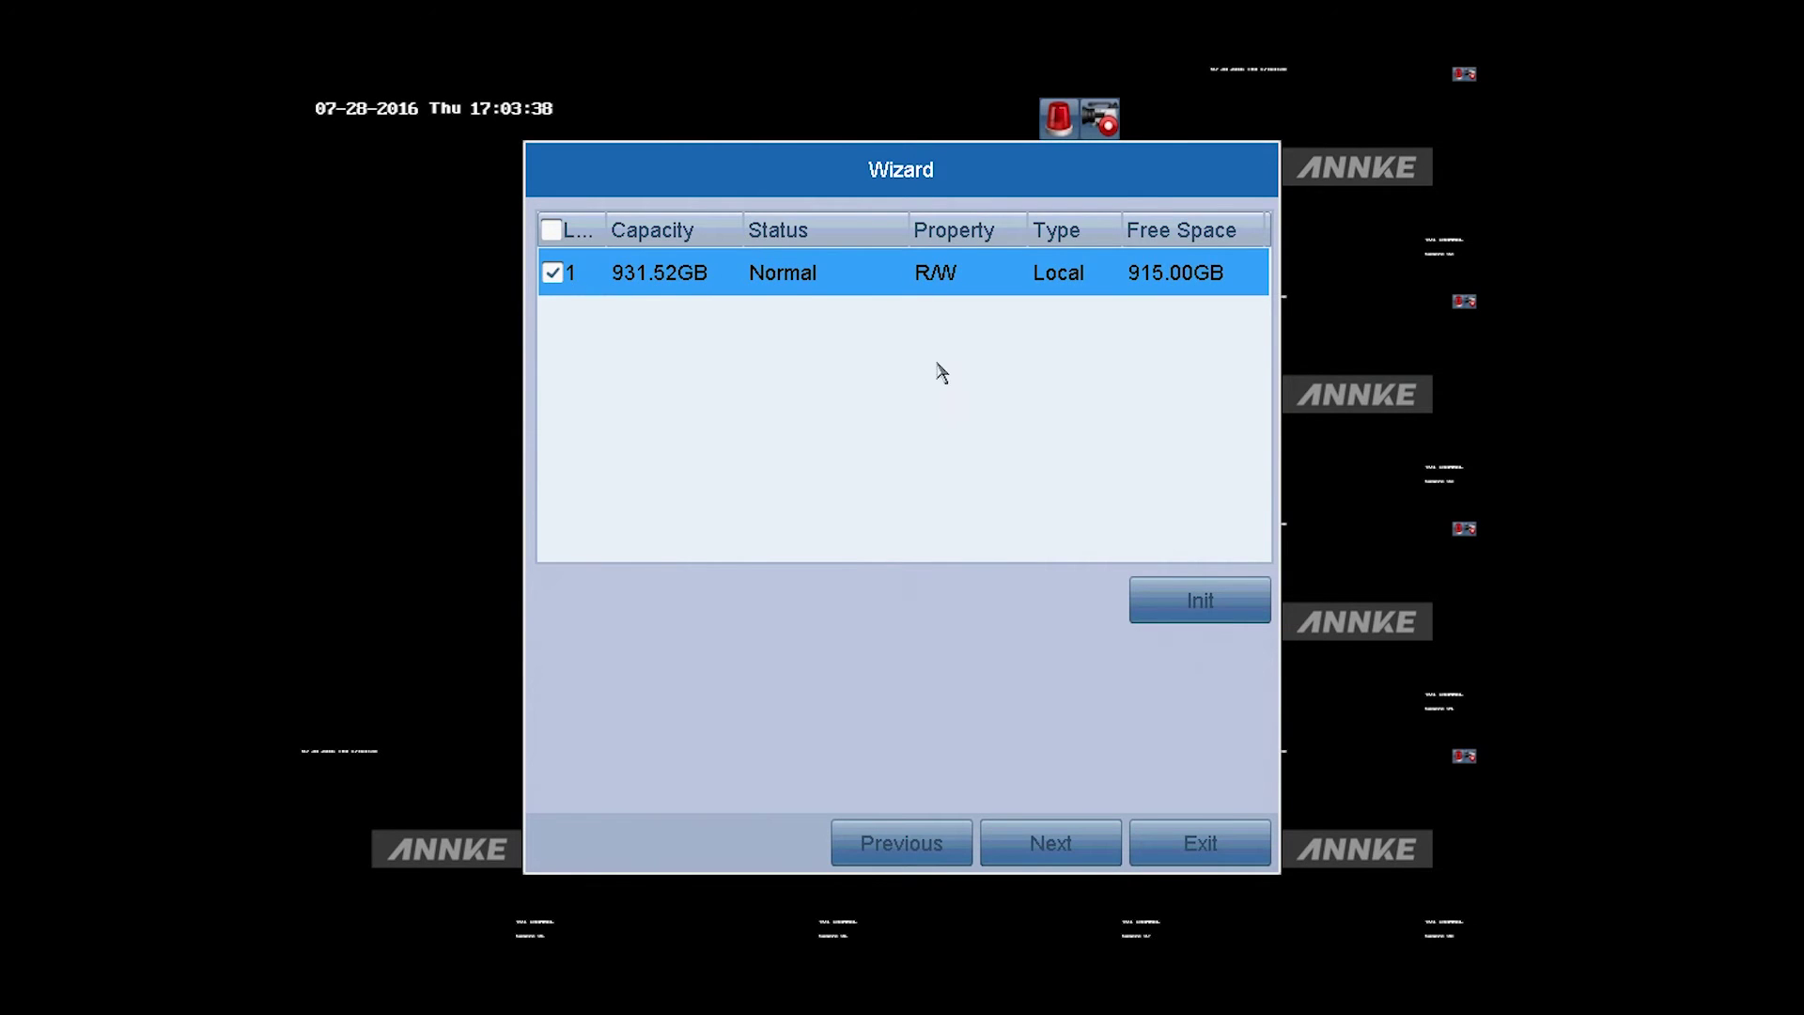
left_click(1169, 589)
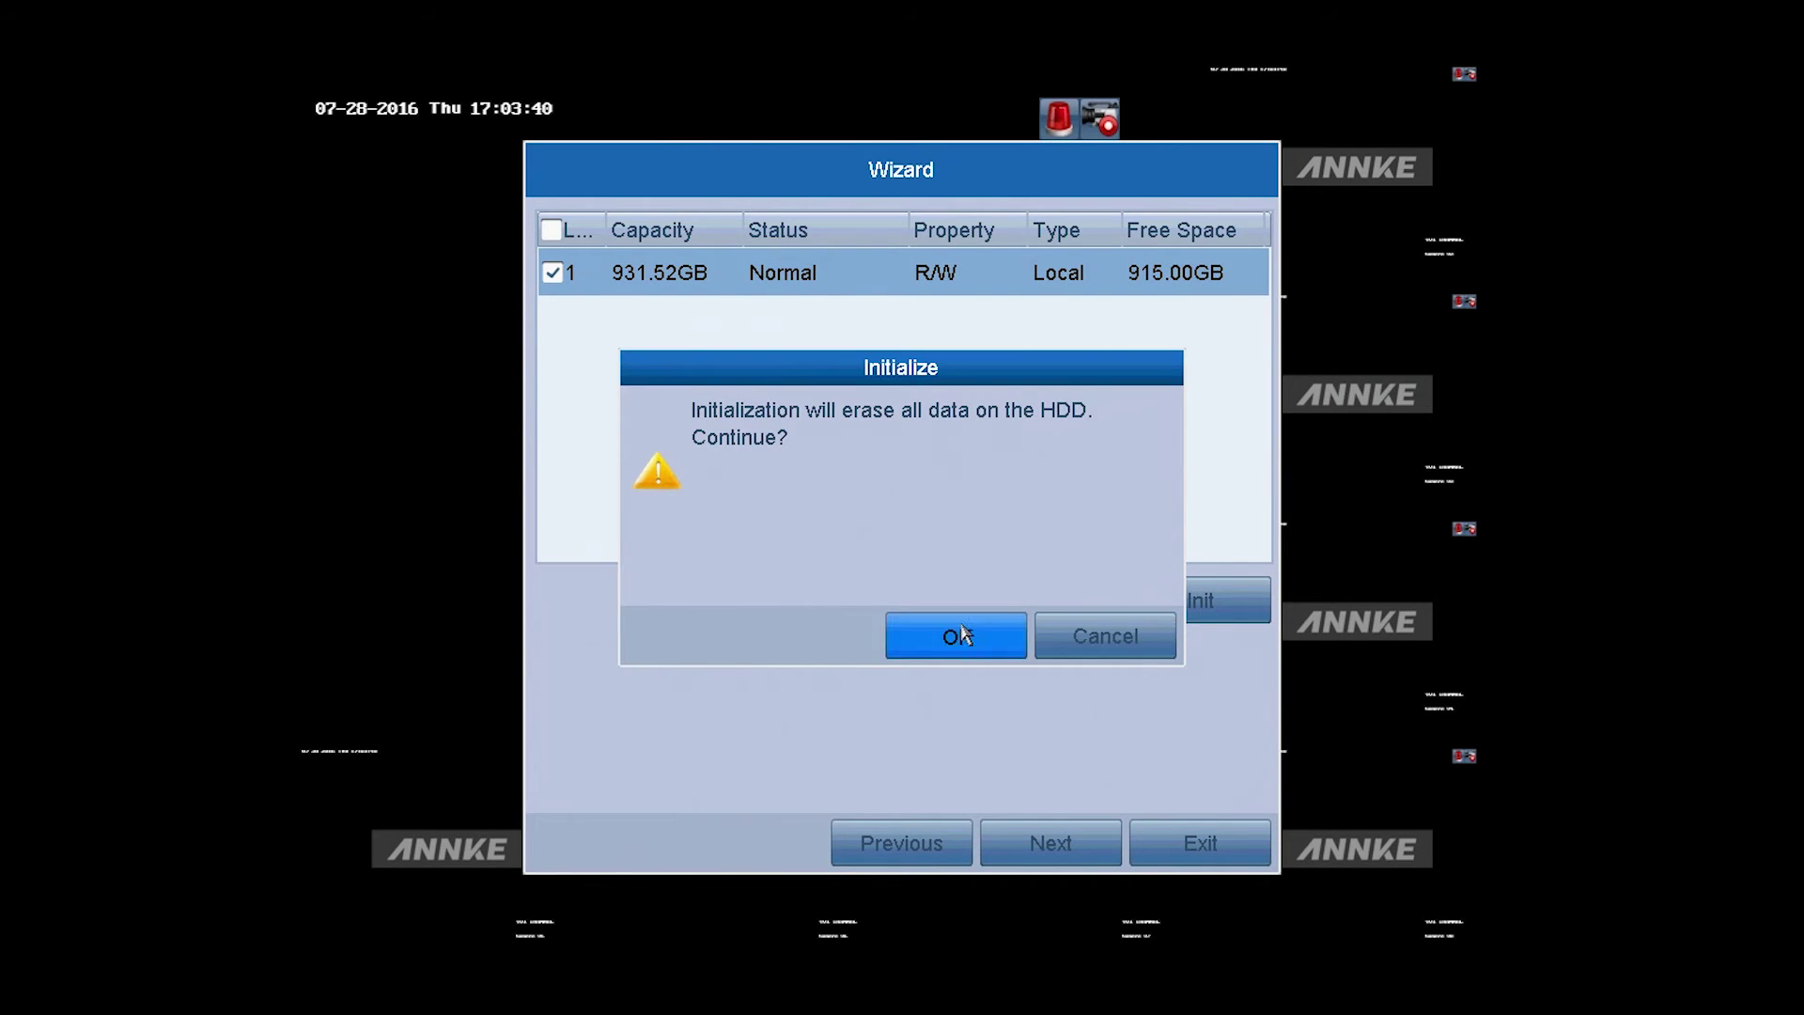
left_click(965, 635)
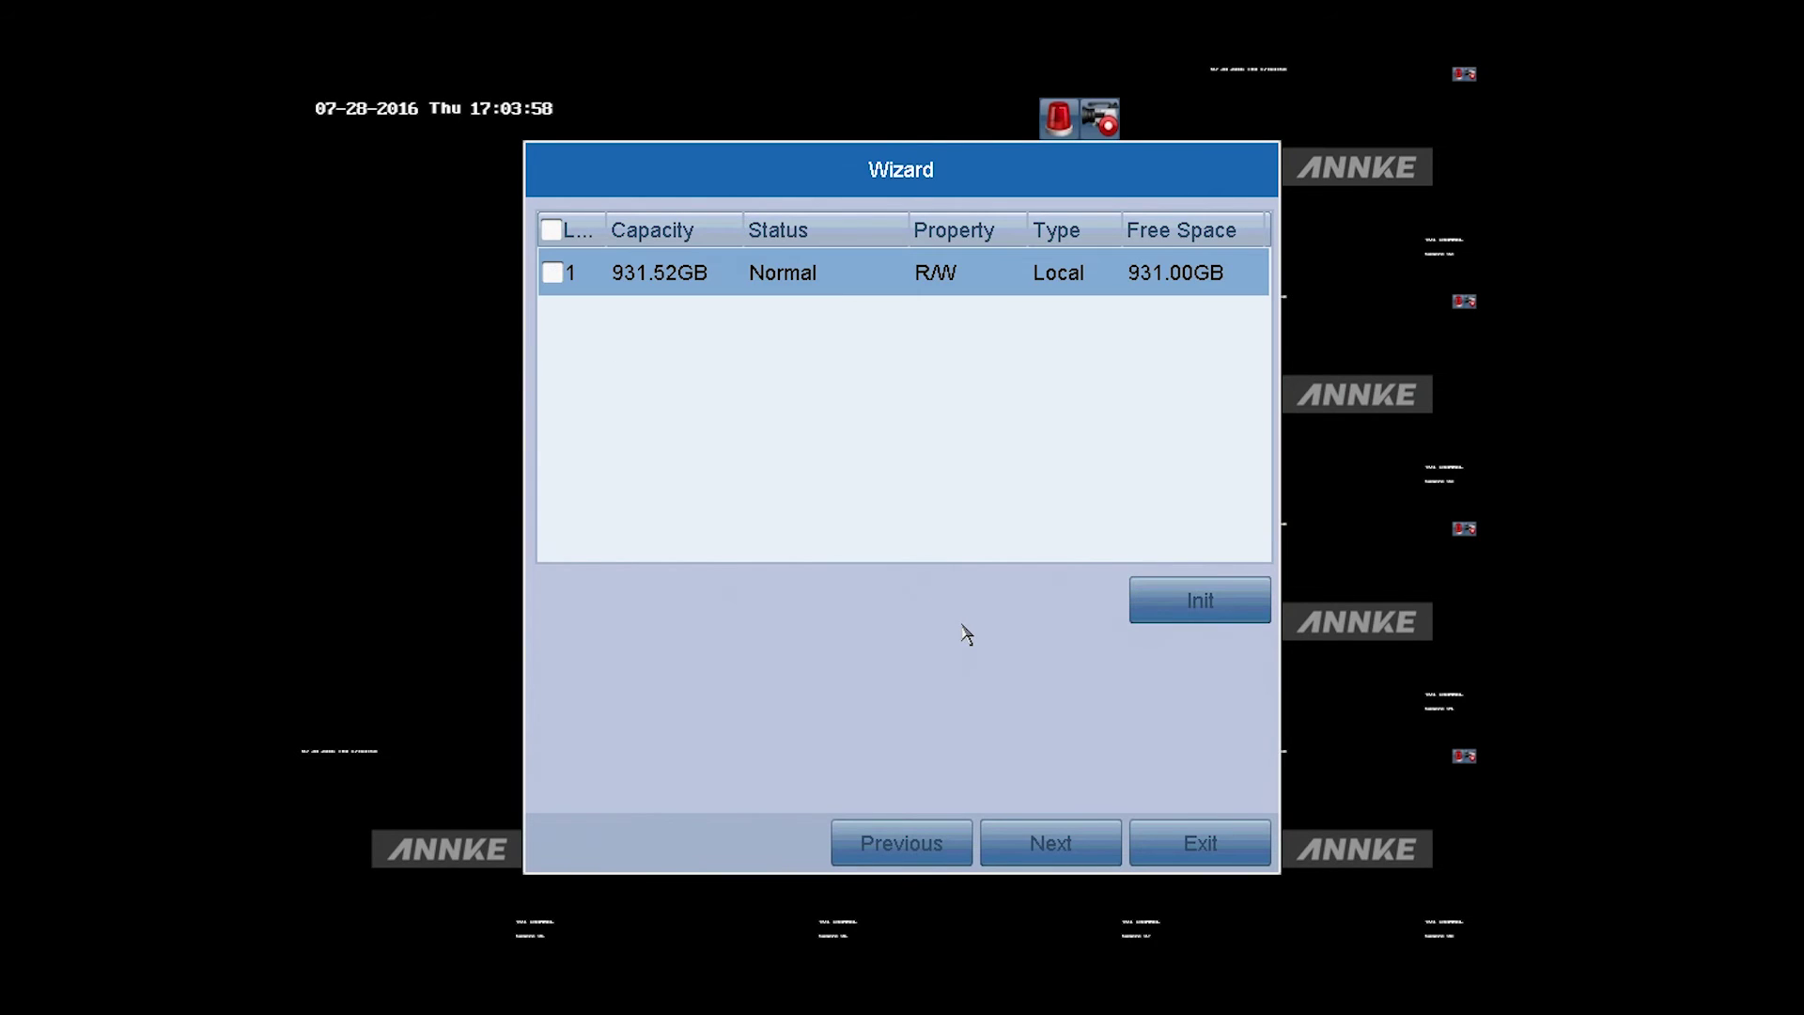
left_click(1025, 843)
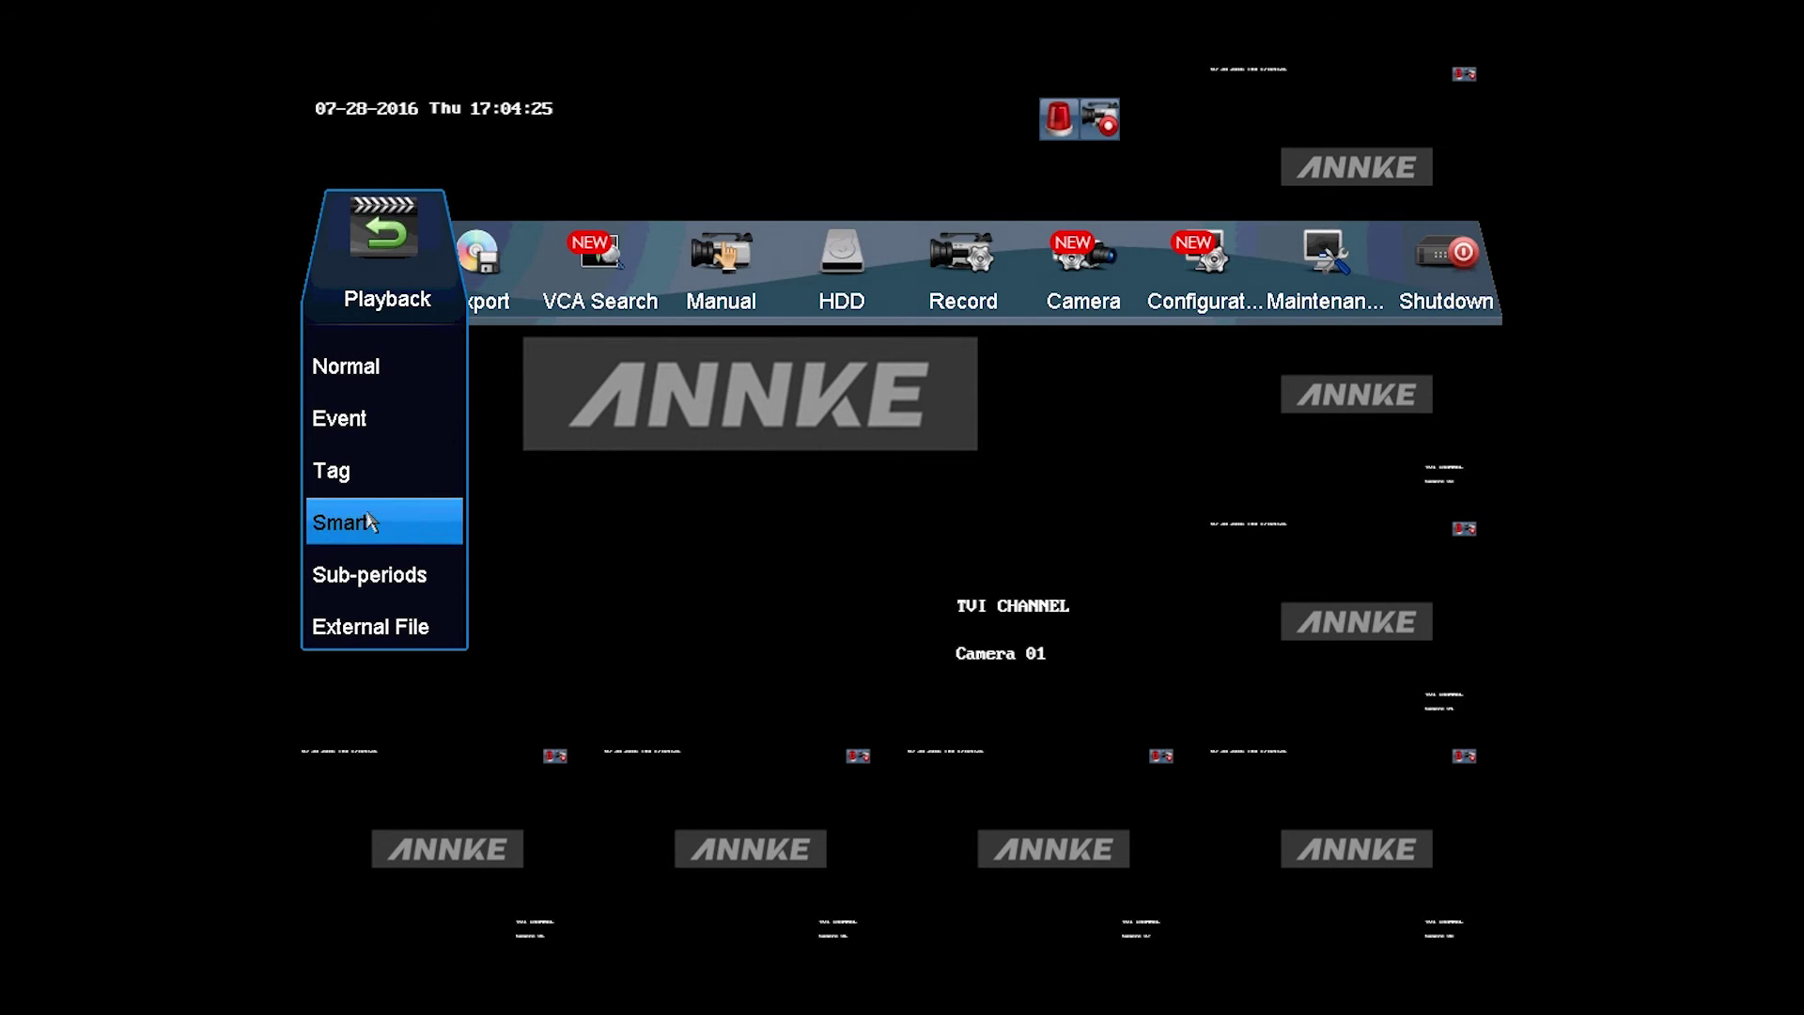
Play back all eight cameras' 29 July recordings in Normal playback, jumping to about 09:18
left_click(361, 387)
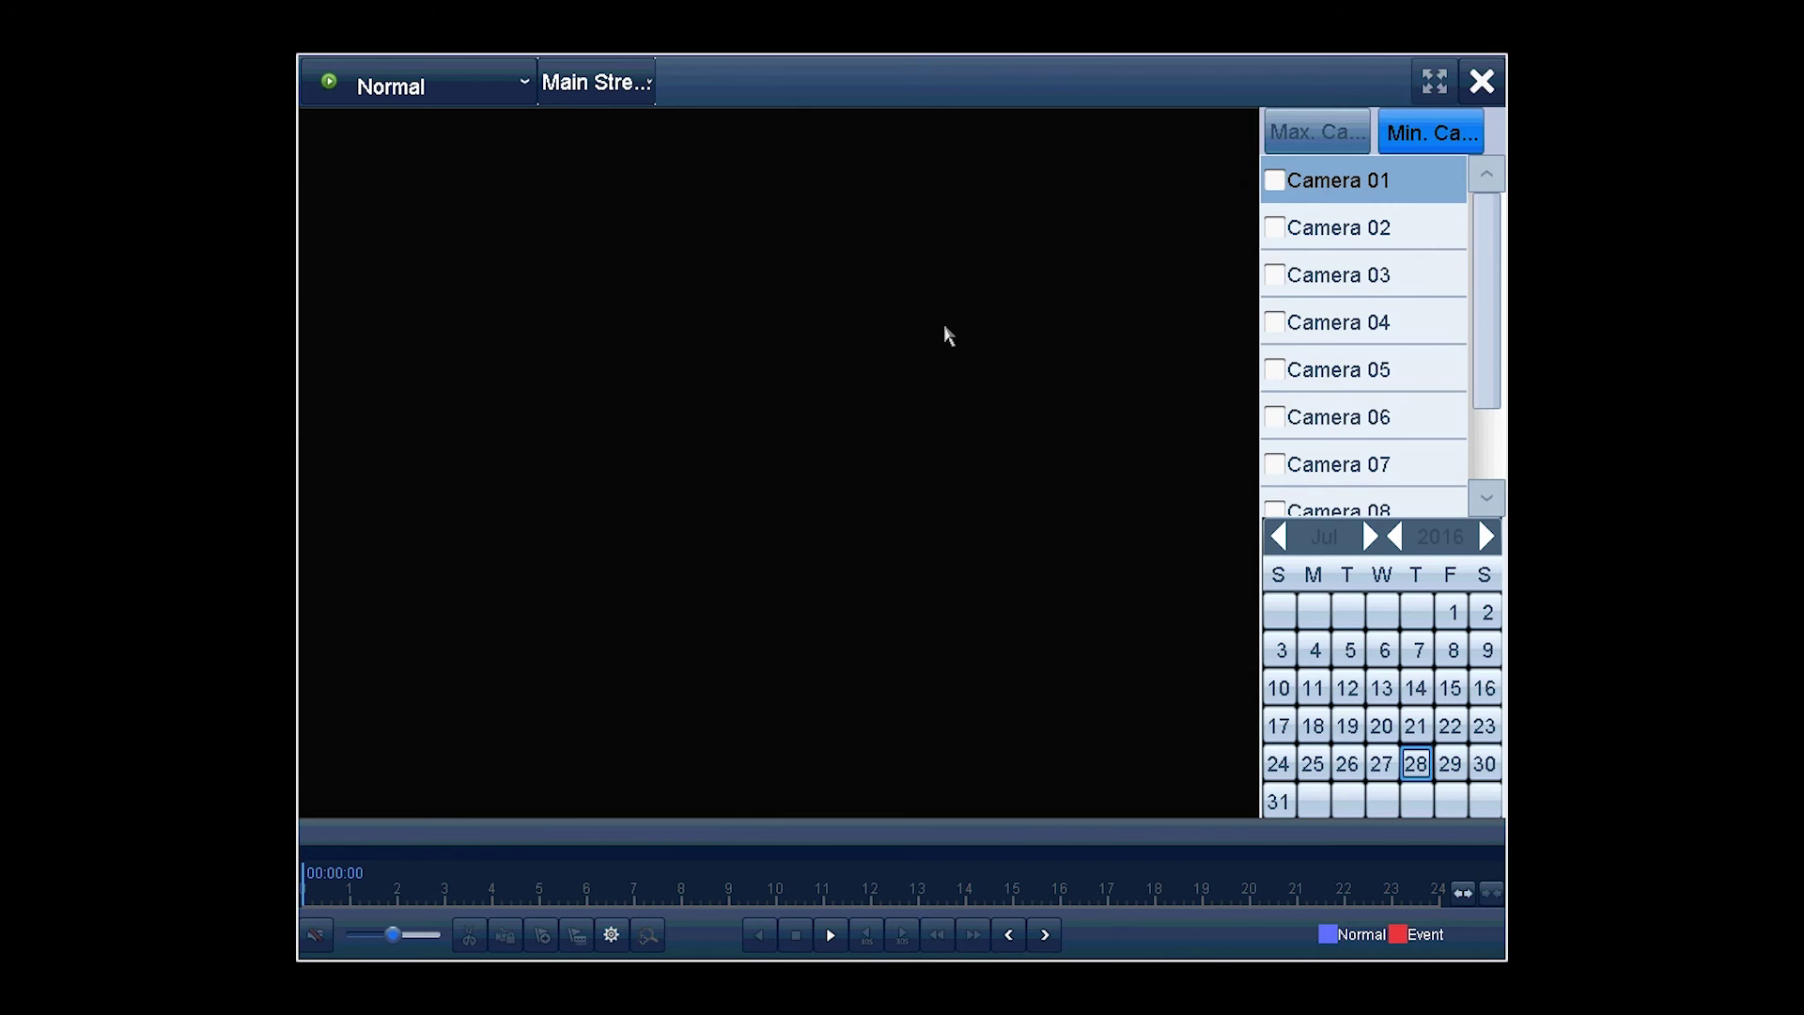
left_click(1308, 132)
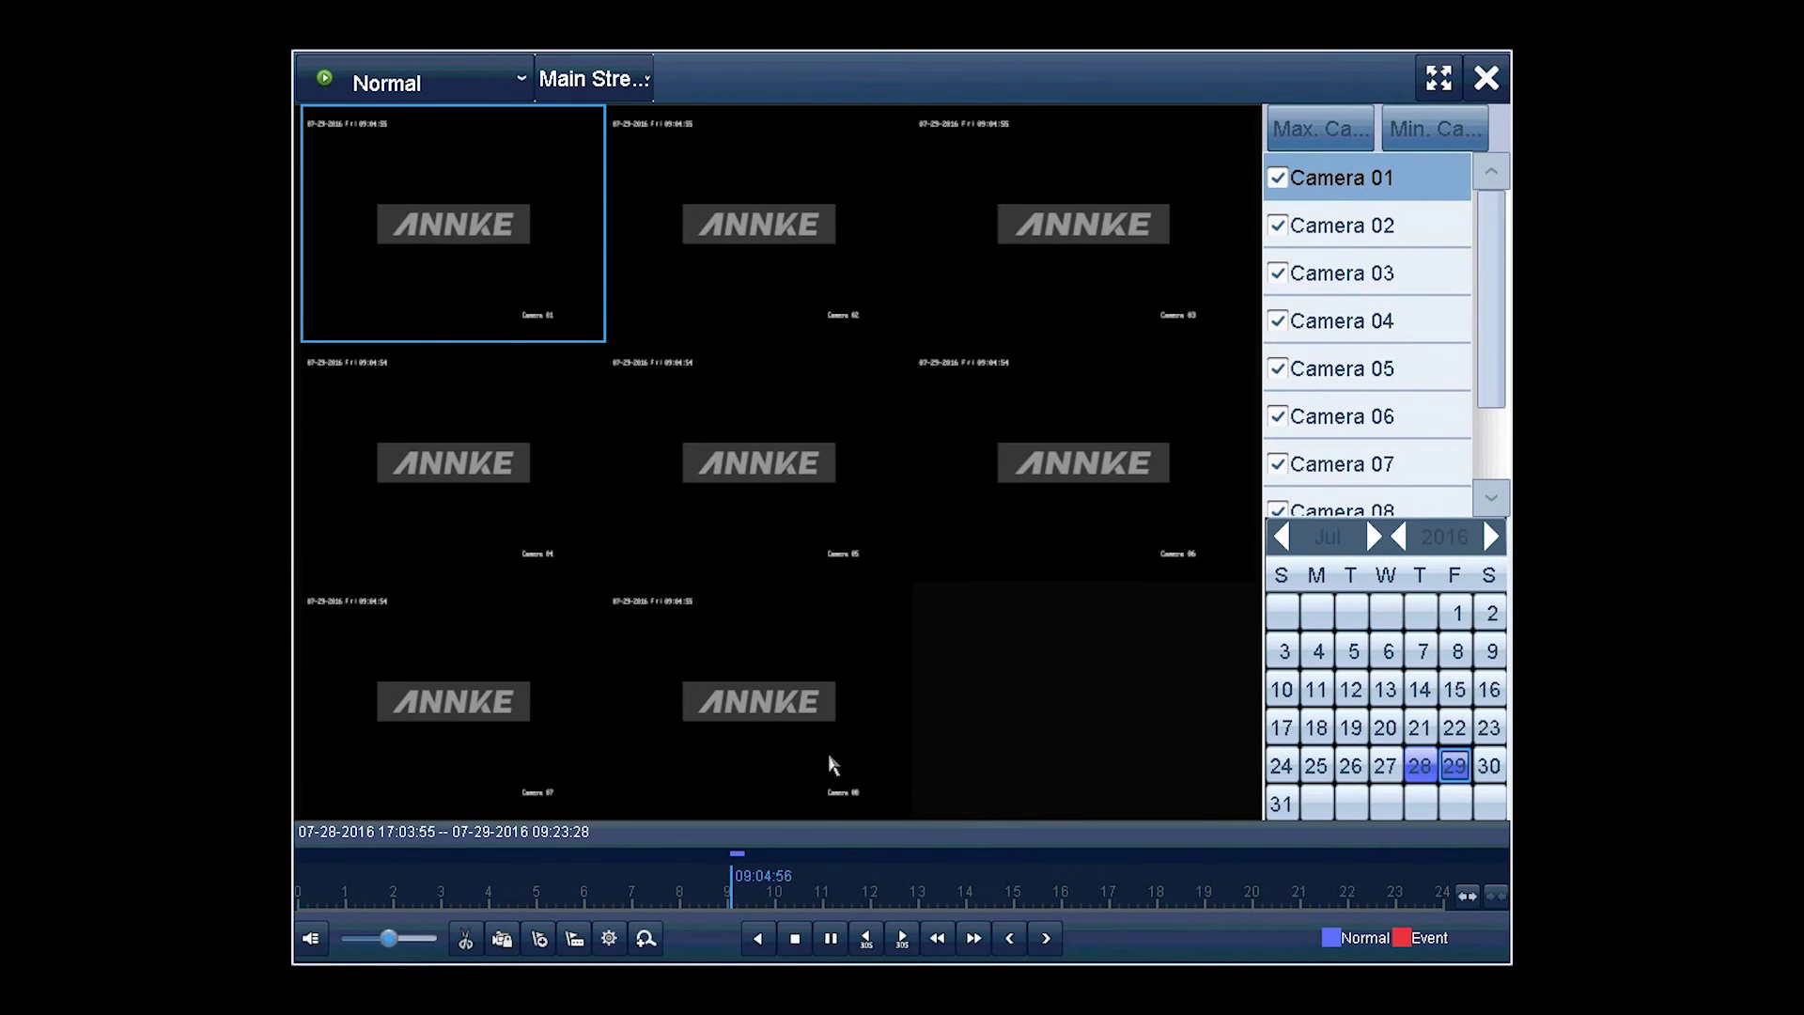
scroll(794, 896, "up", 2)
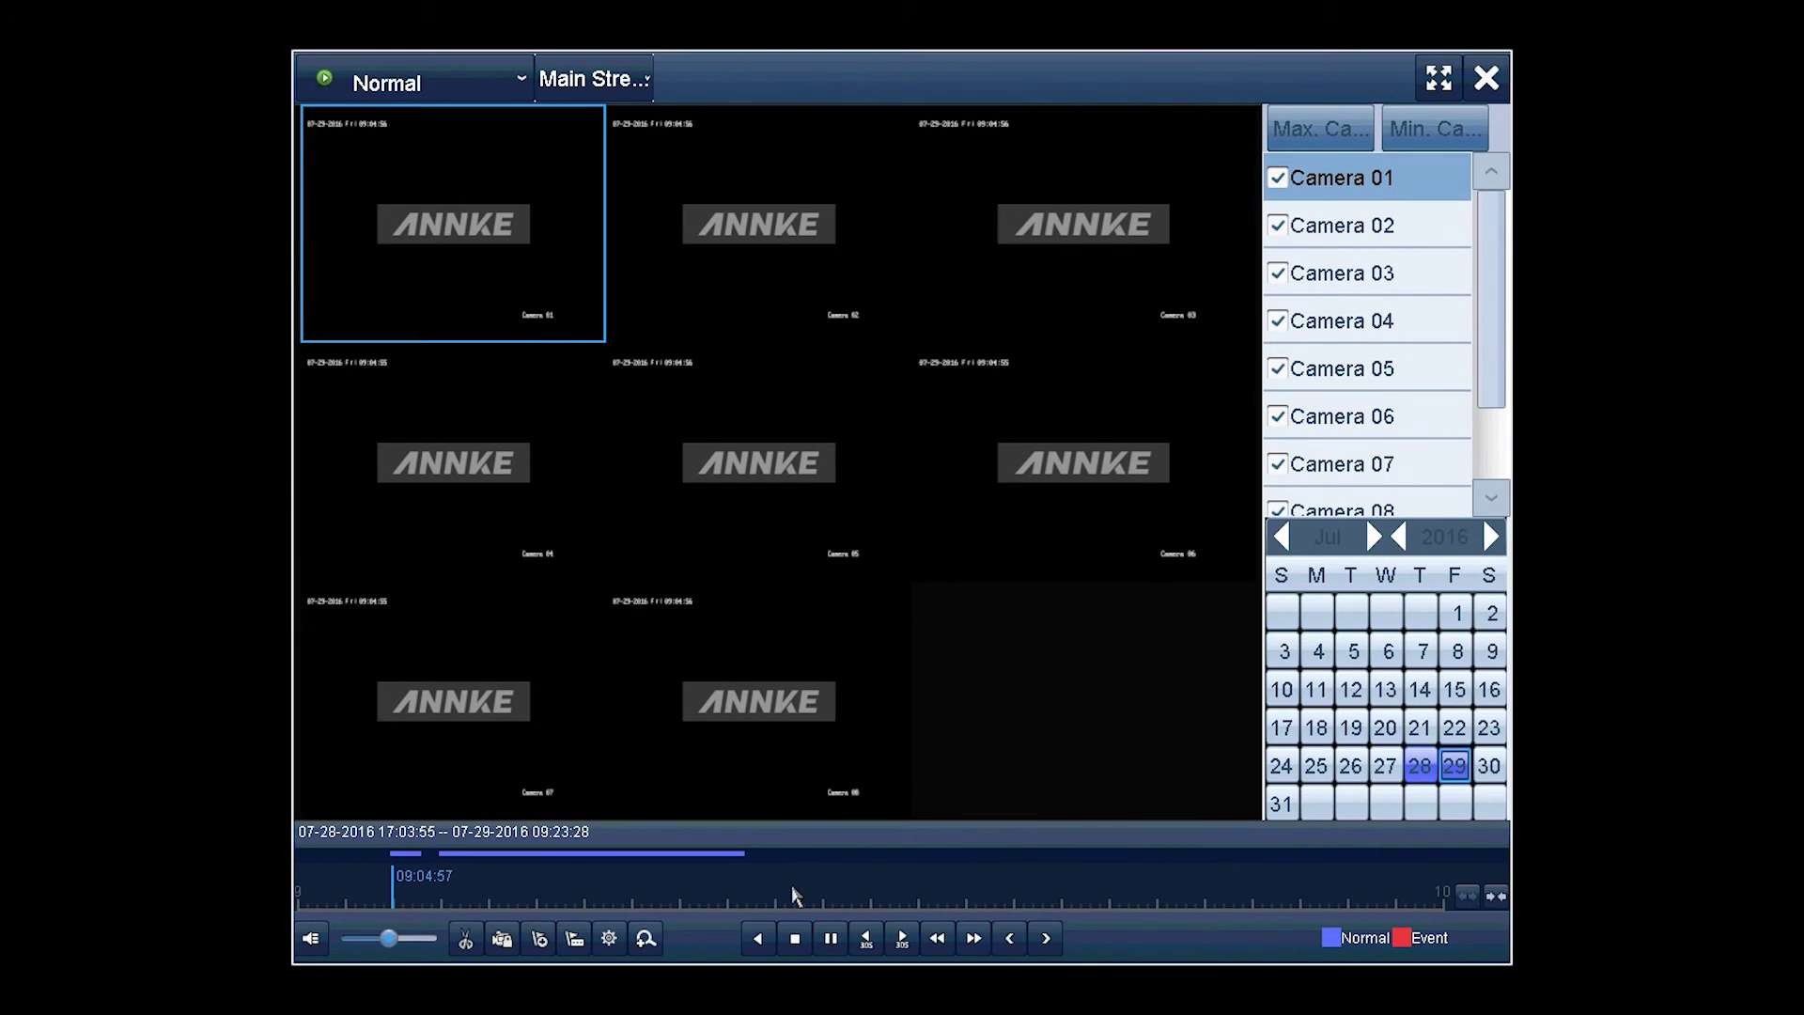
left_click(657, 902)
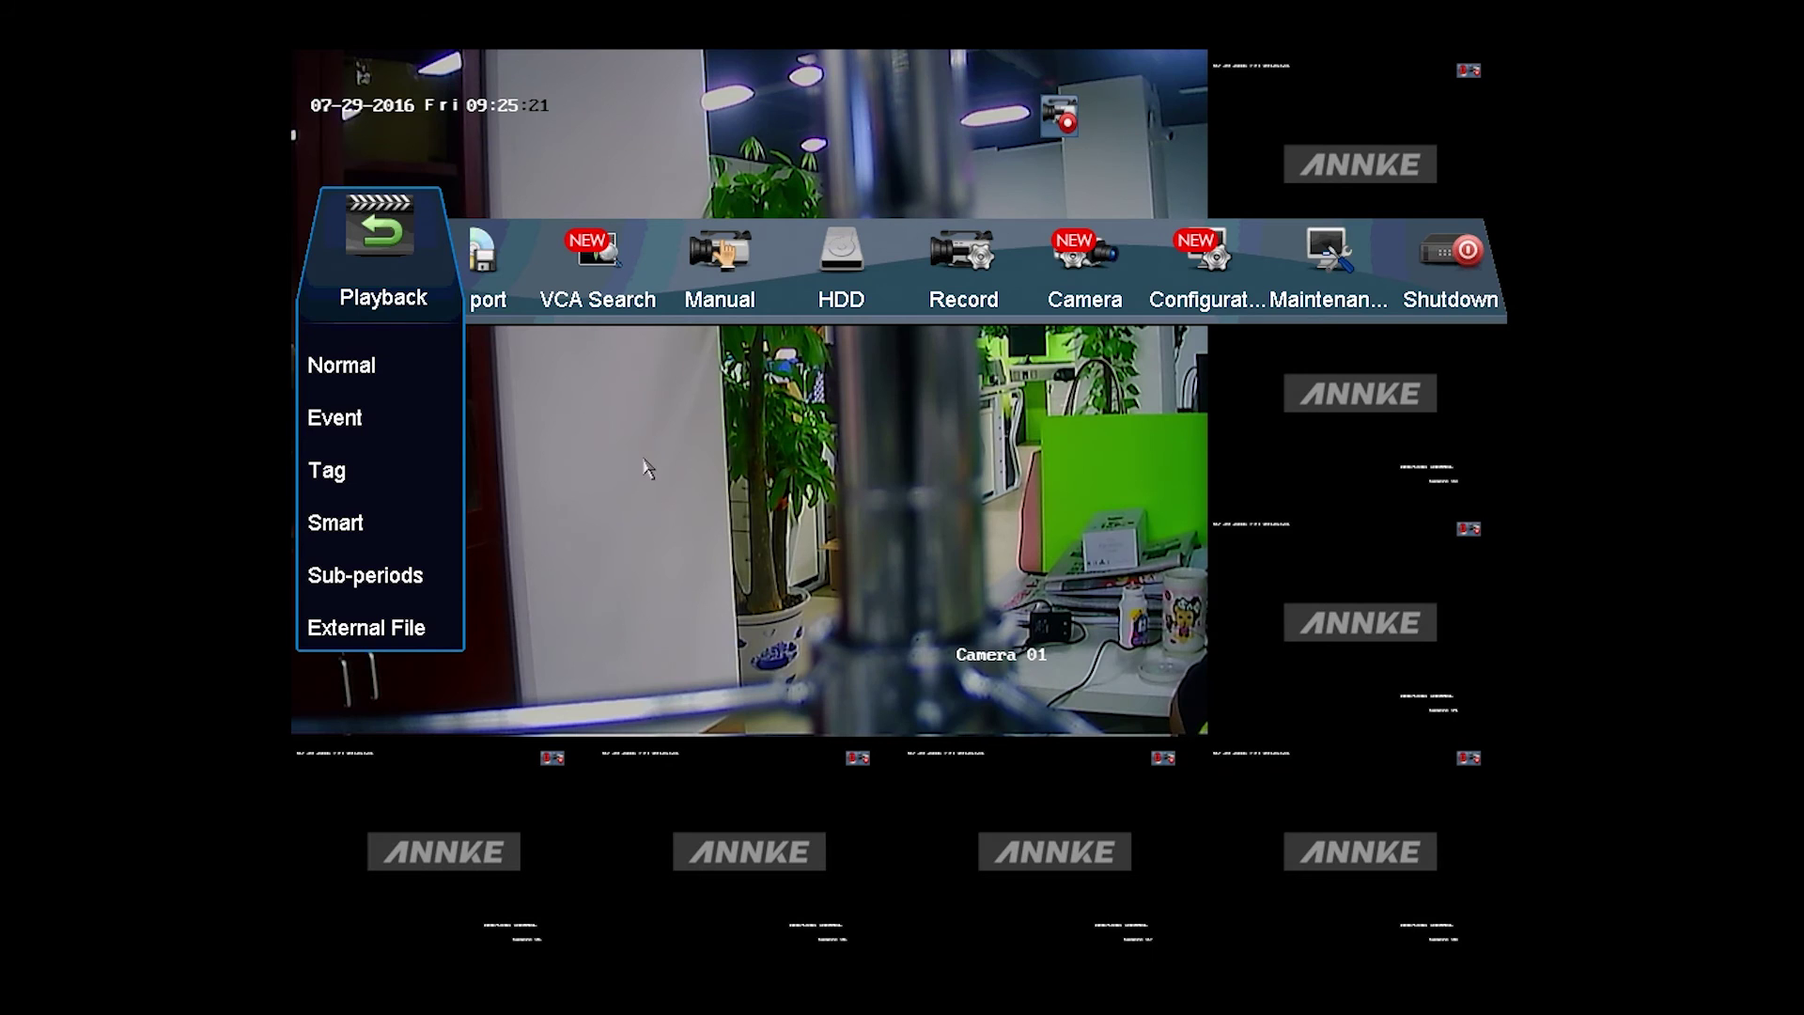
Search recordings in Normal export and mark the Camera A1 clip
mouse_move(486, 303)
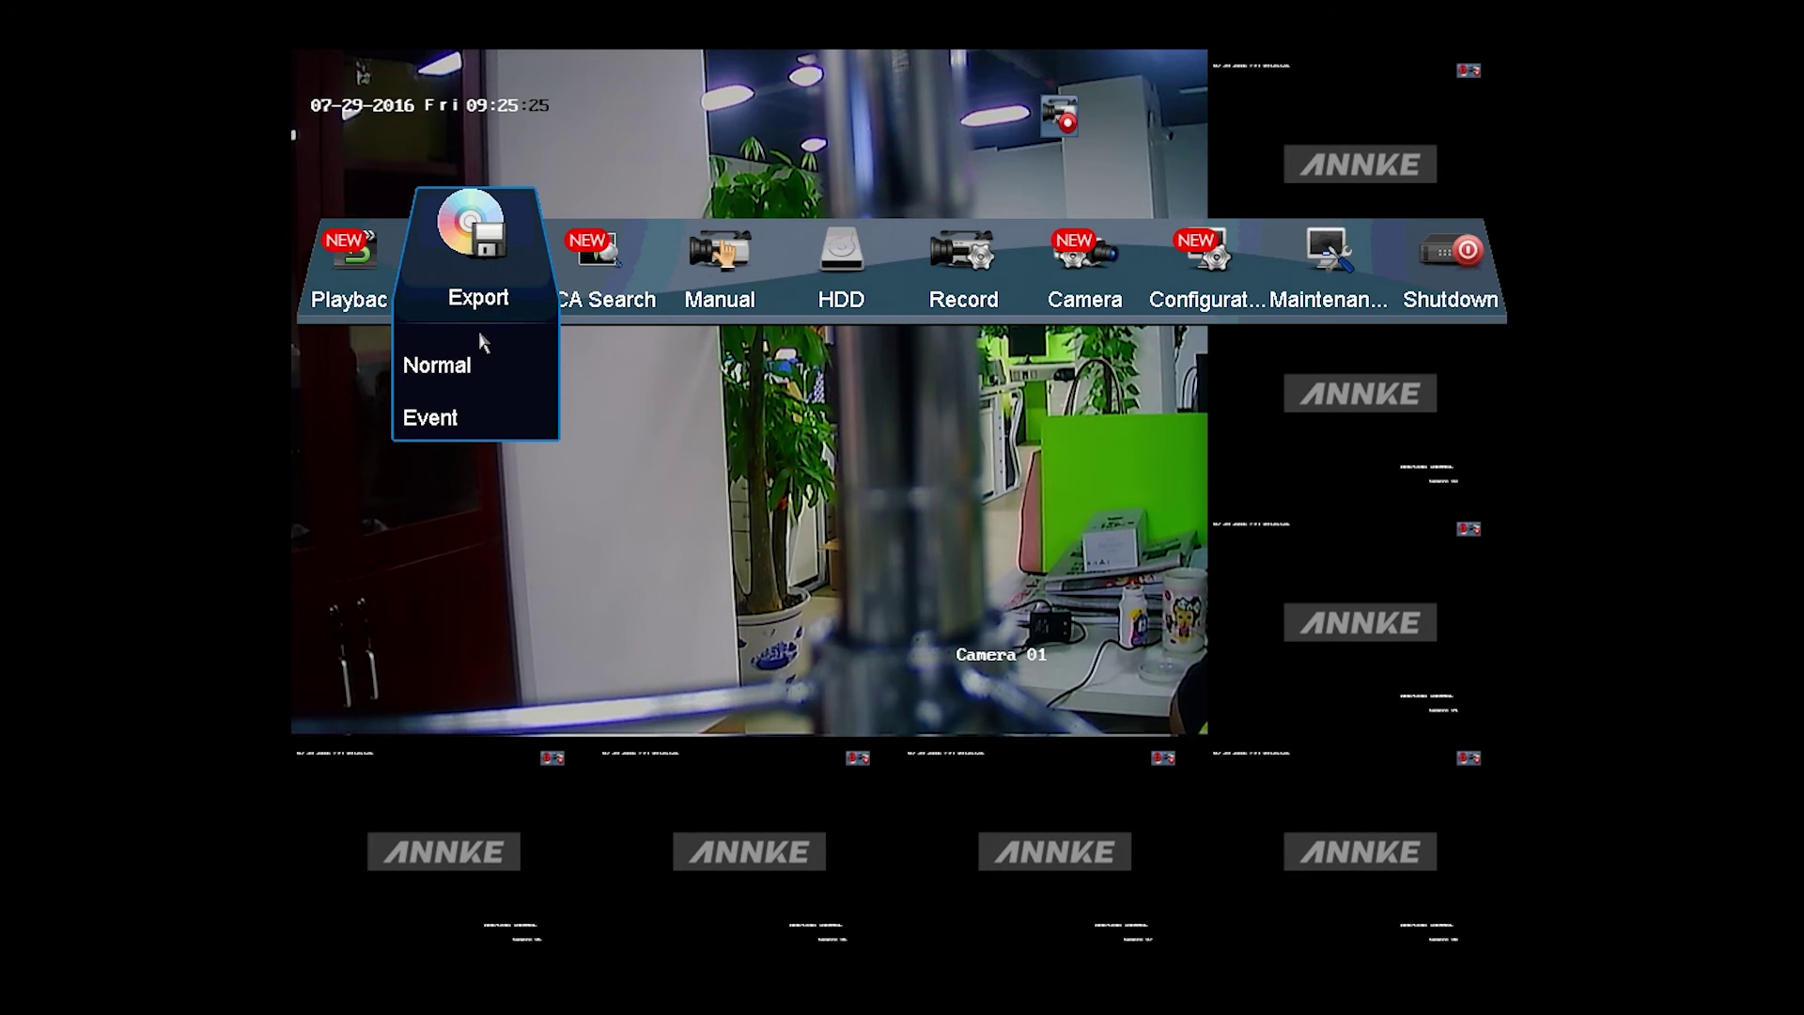
left_click(484, 359)
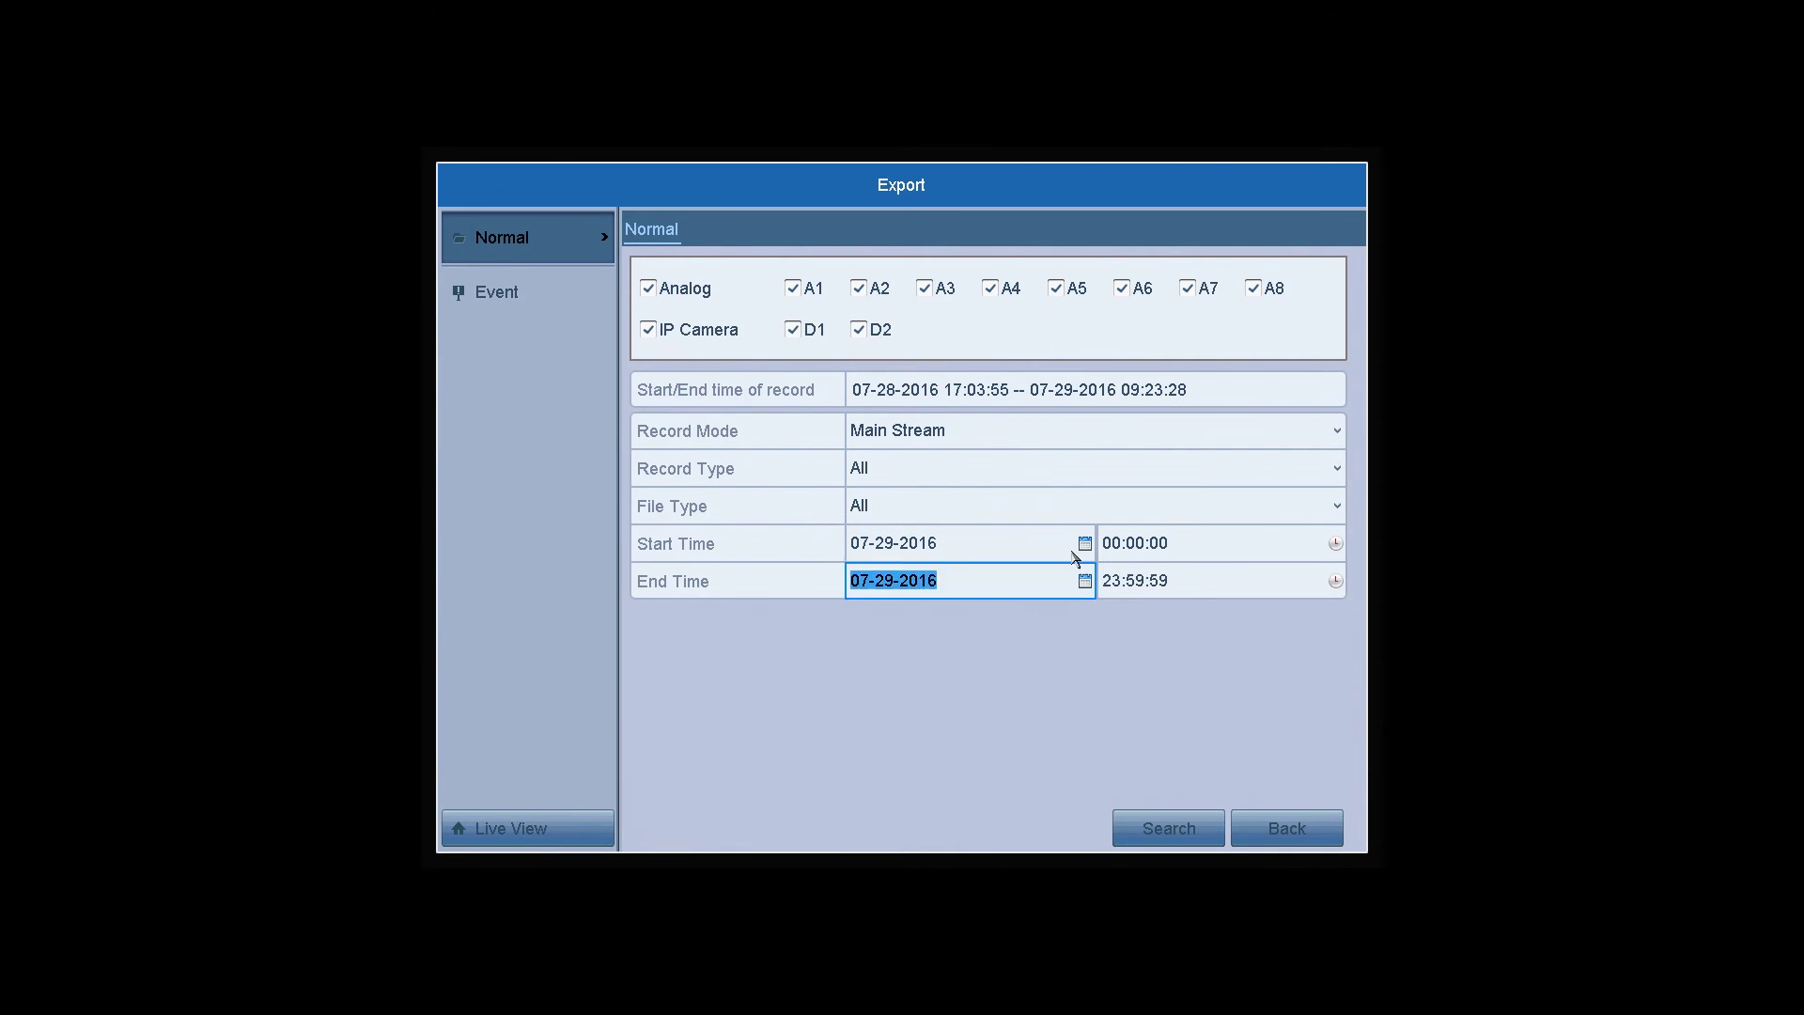
left_click(1128, 827)
left_click(460, 282)
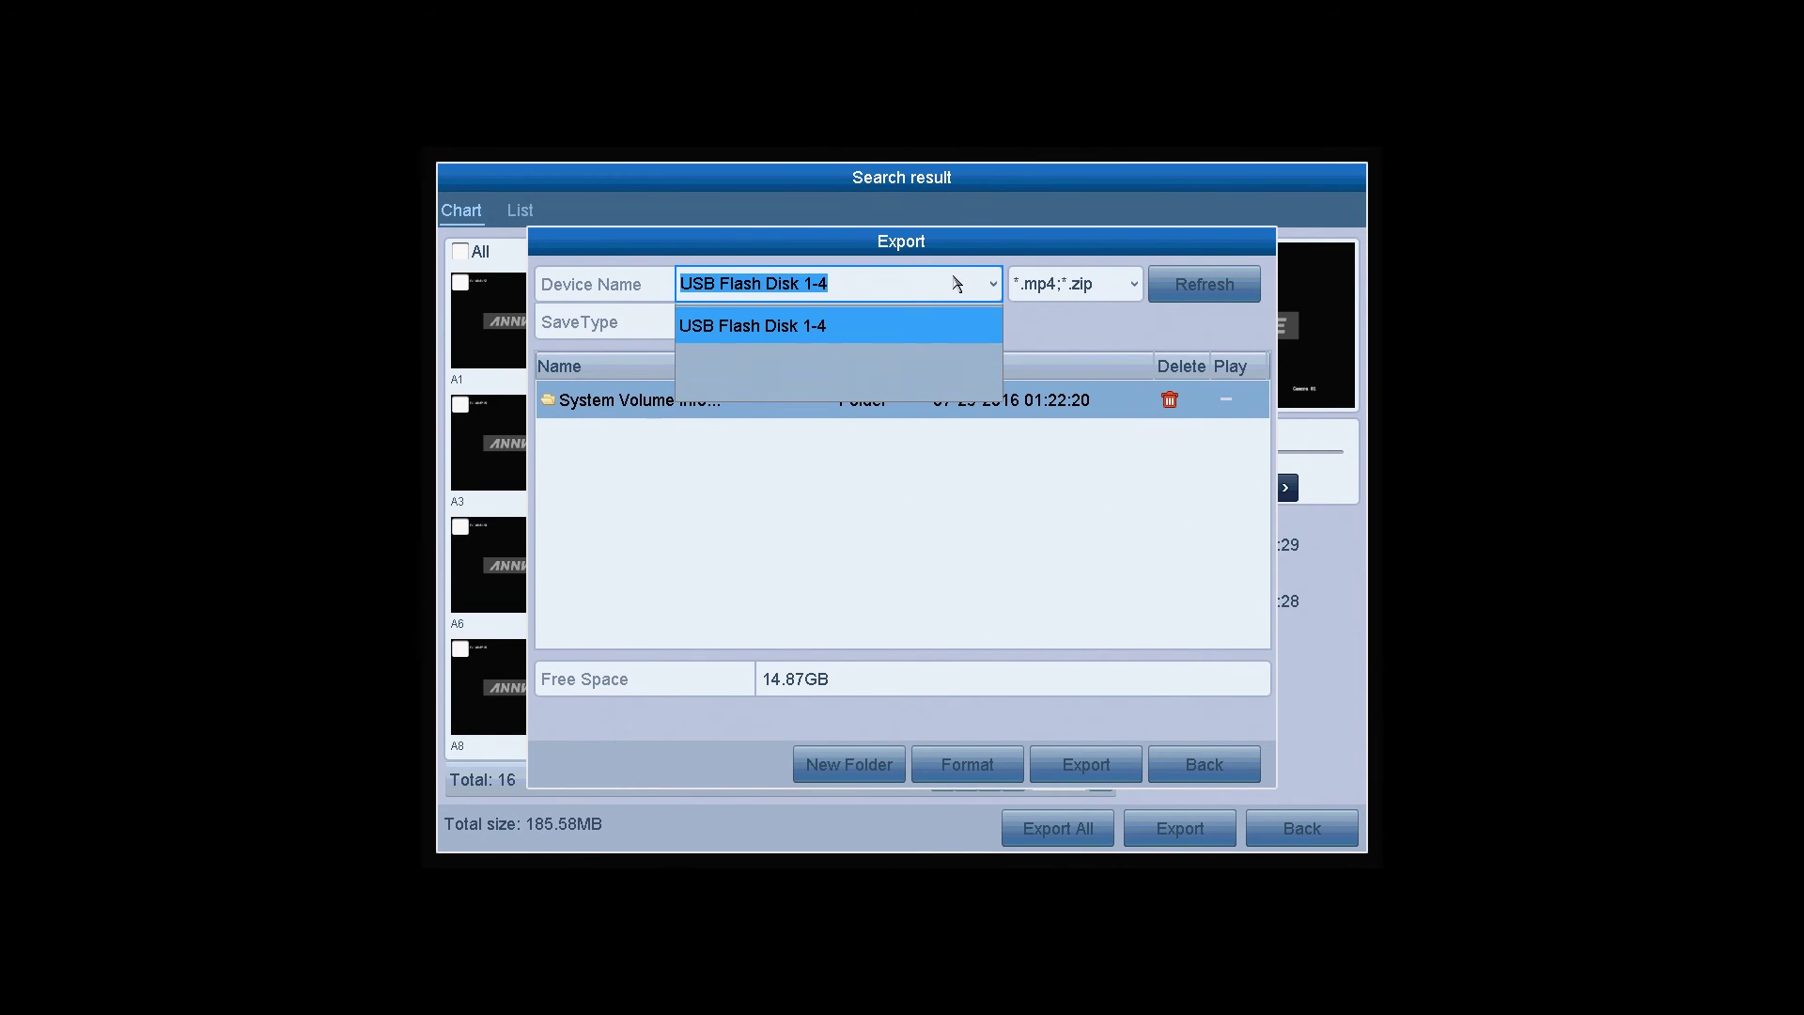
Export the A1 clip as AVI with video and log to USB Flash Disk 1-4
left_click(902, 287)
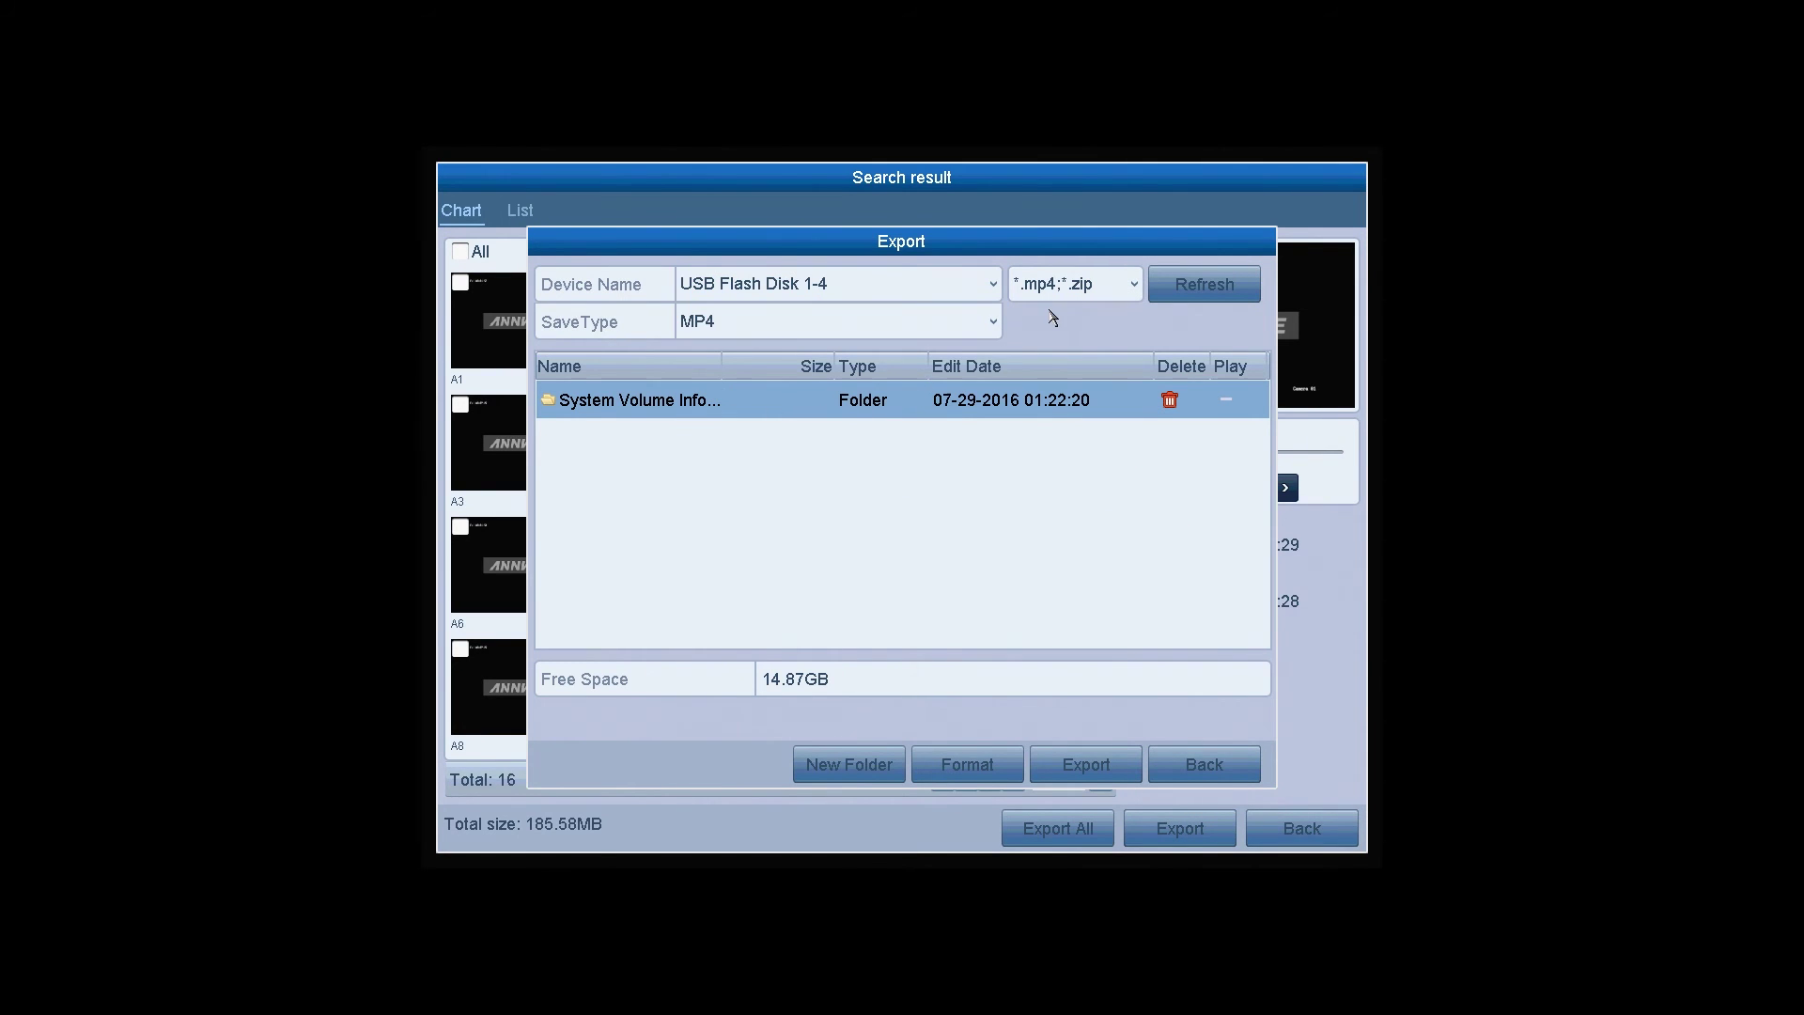
left_click(1076, 284)
left_click(1033, 512)
left_click(967, 322)
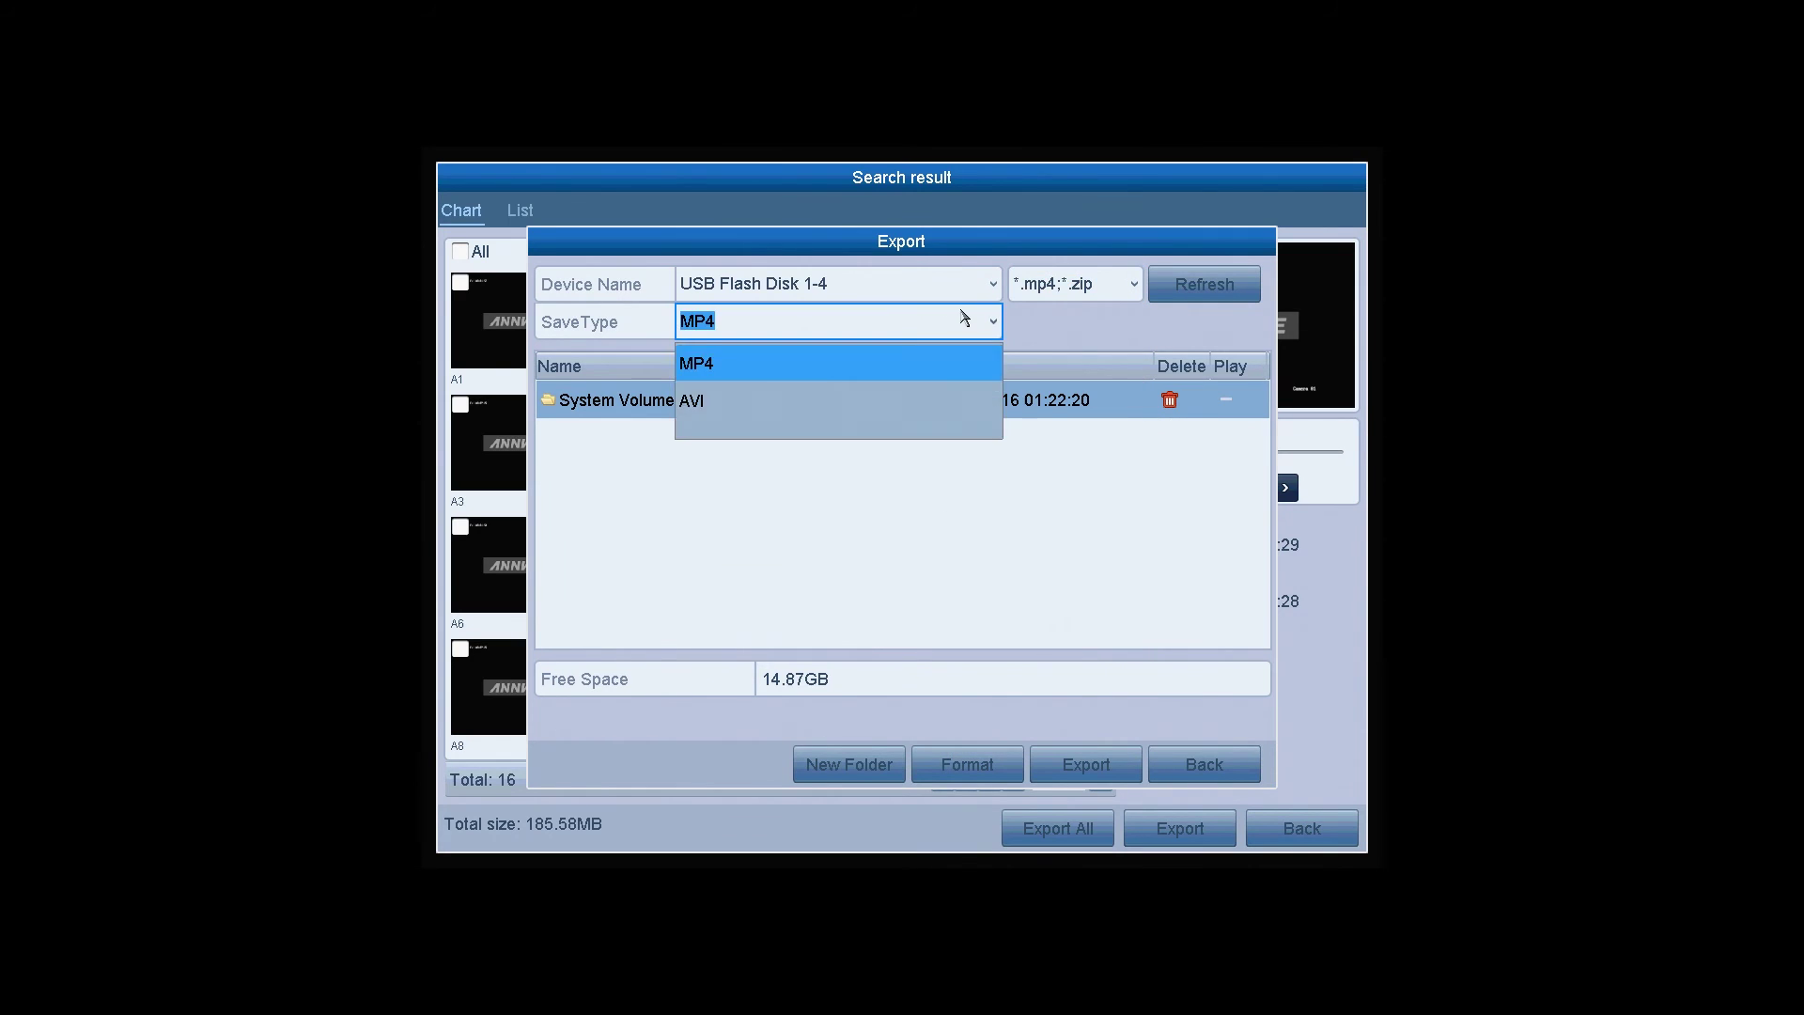
left_click(714, 401)
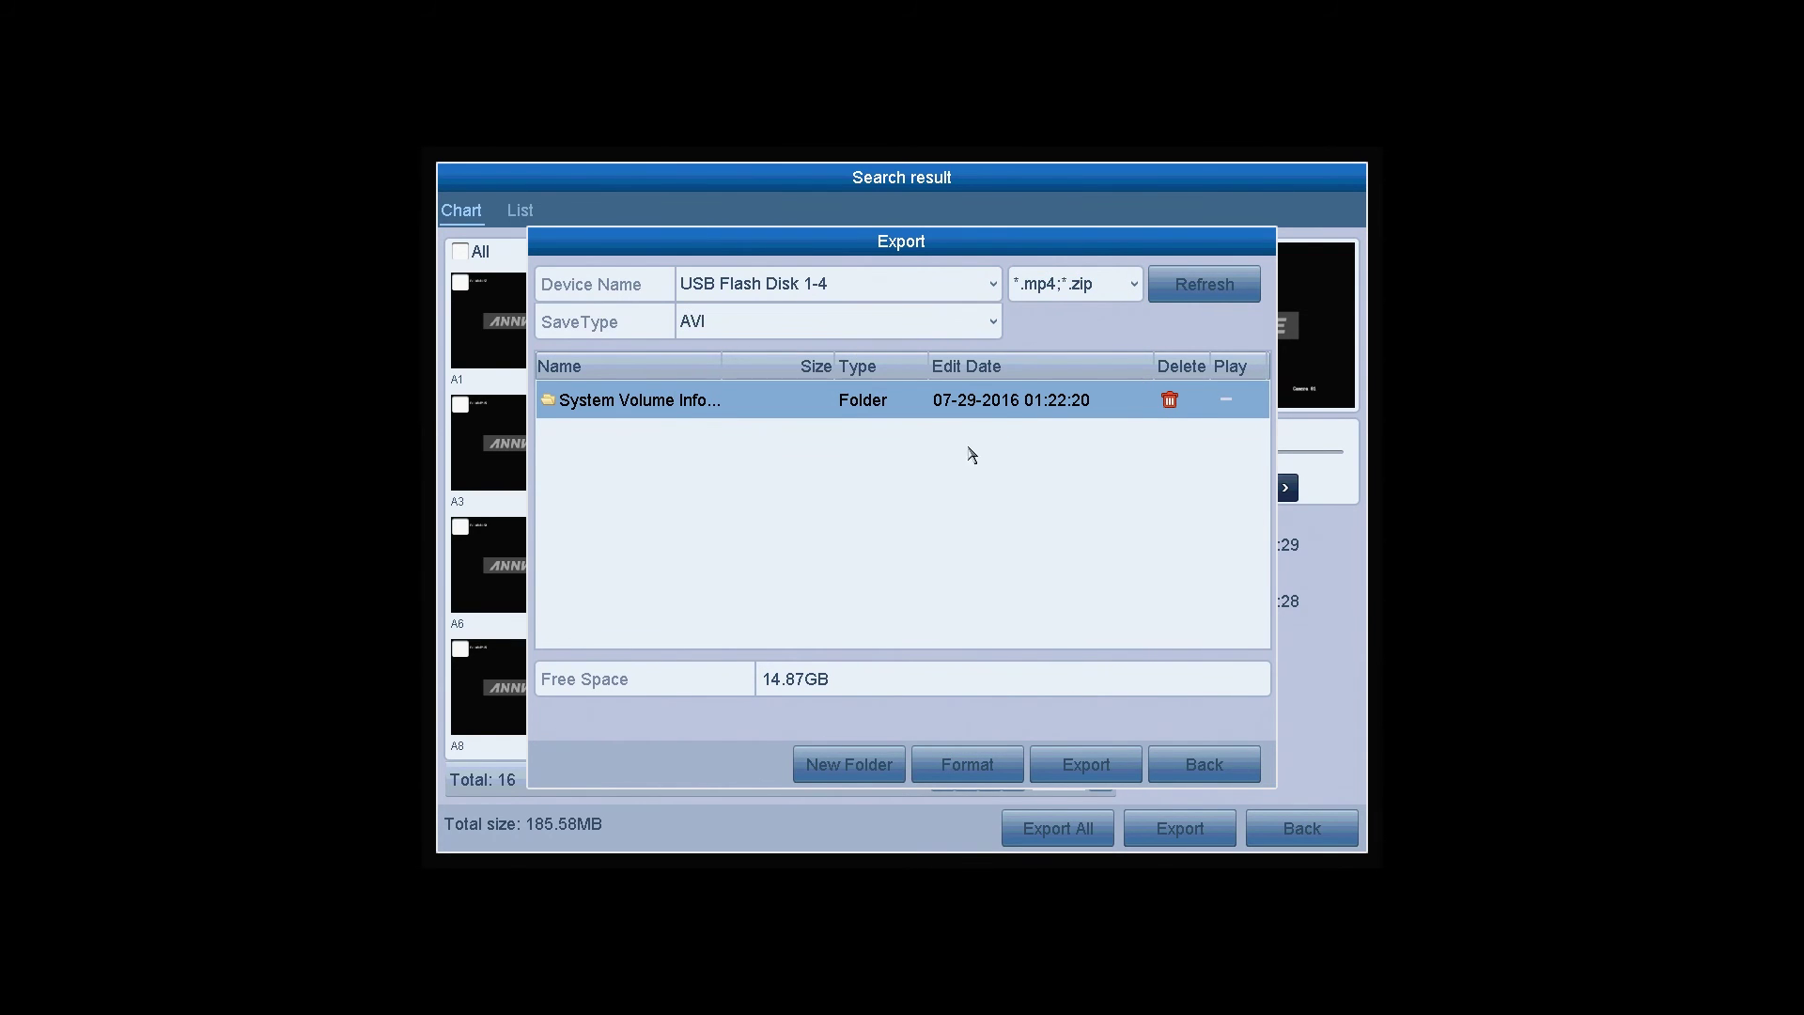
left_click(1083, 766)
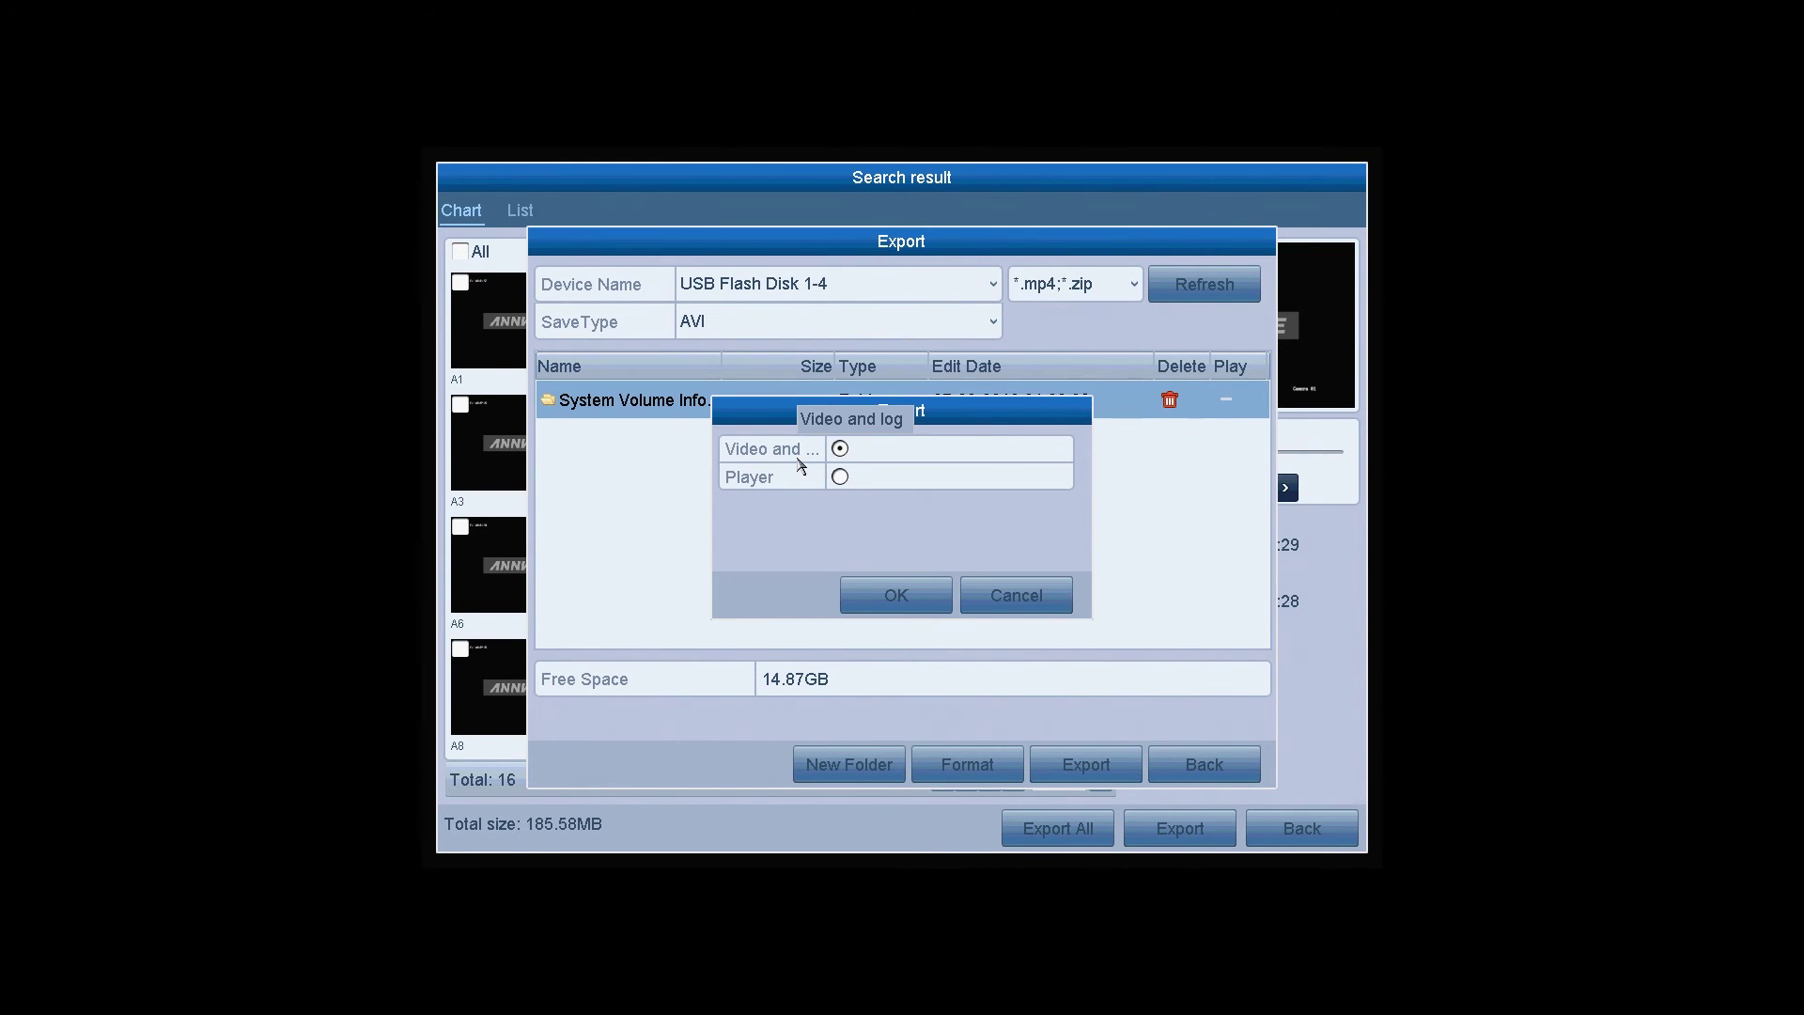
left_click(909, 597)
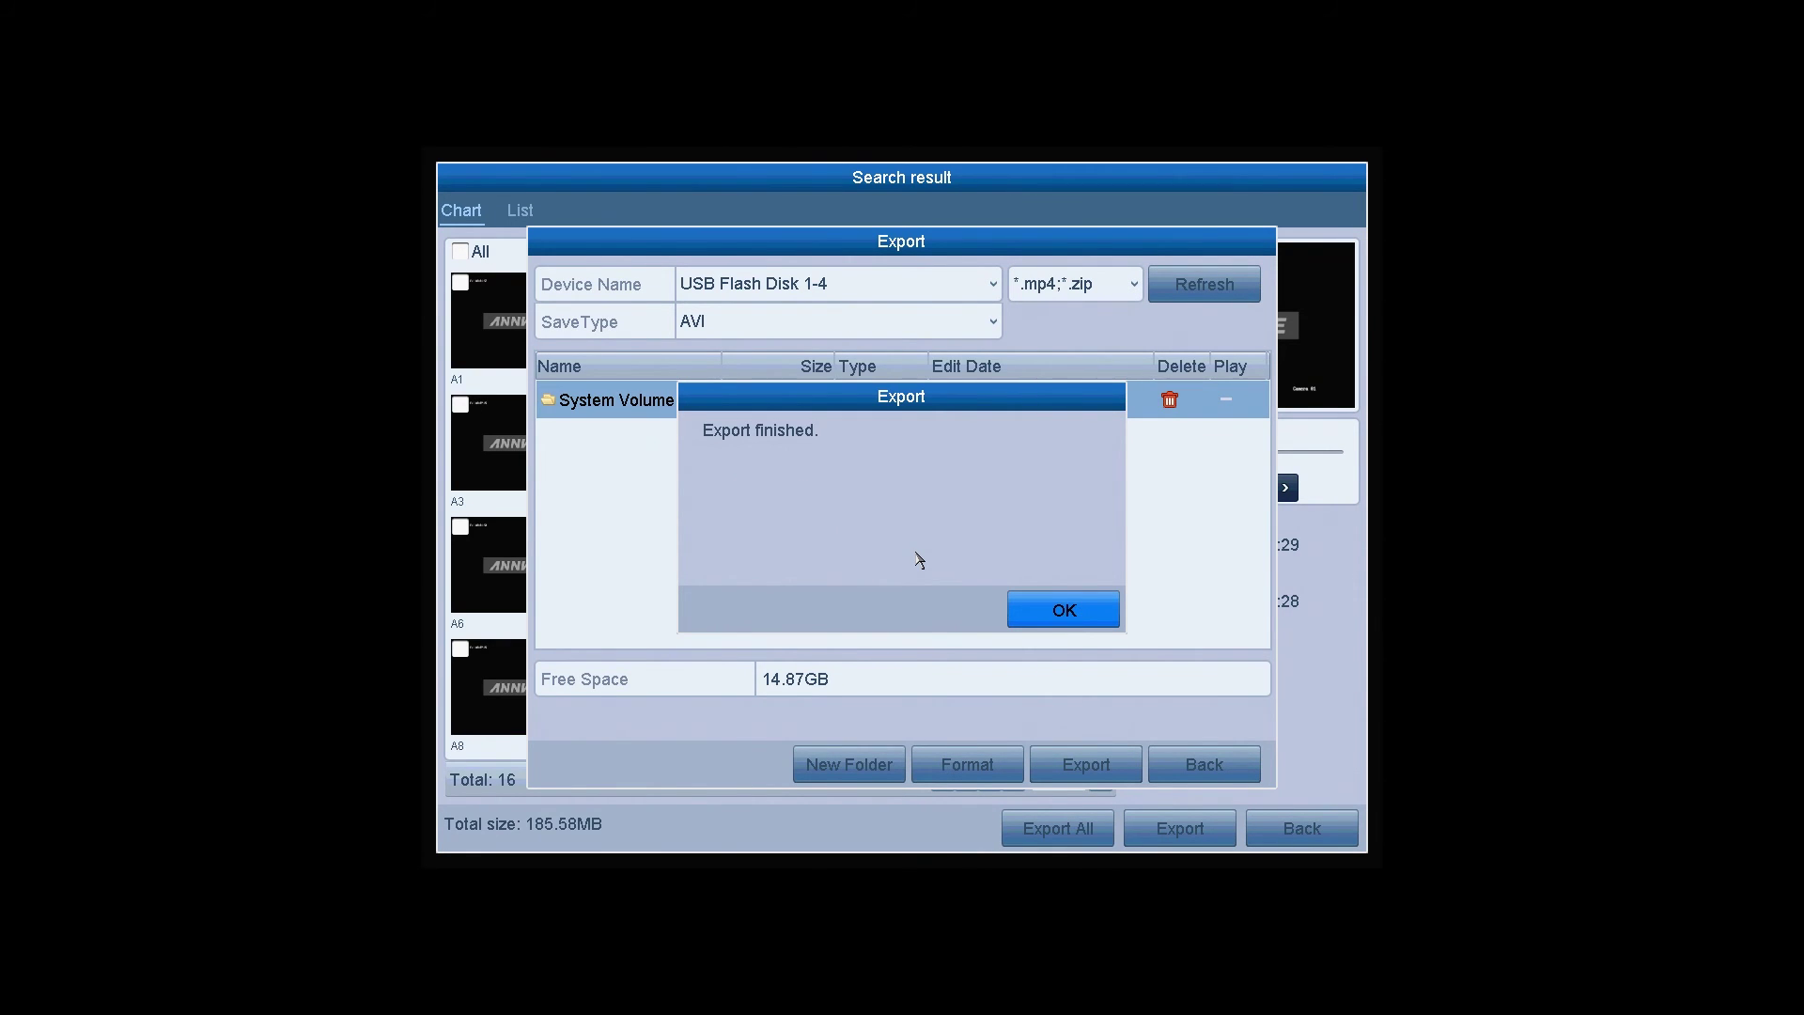
left_click(1046, 625)
Set VGA/HDMI Resolution in General configuration to 1920*1080/60HZ(1080P)
right_click(949, 578)
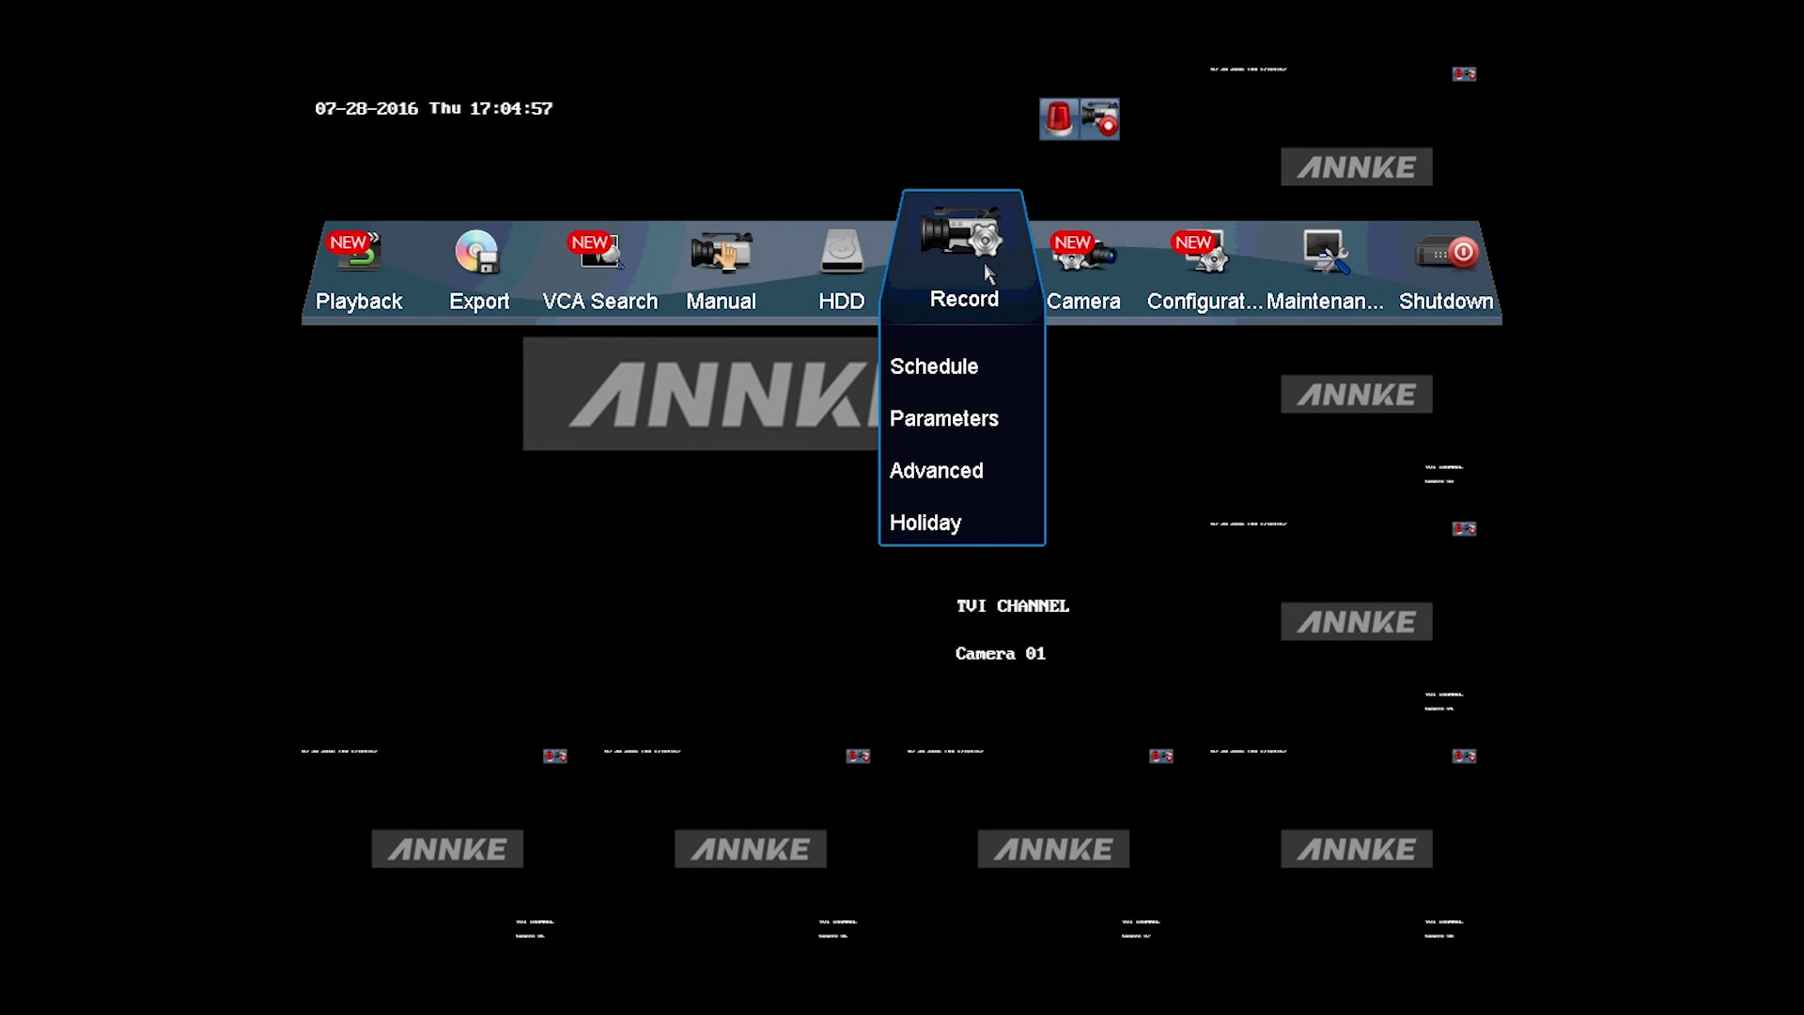
mouse_move(1034, 273)
mouse_move(1210, 277)
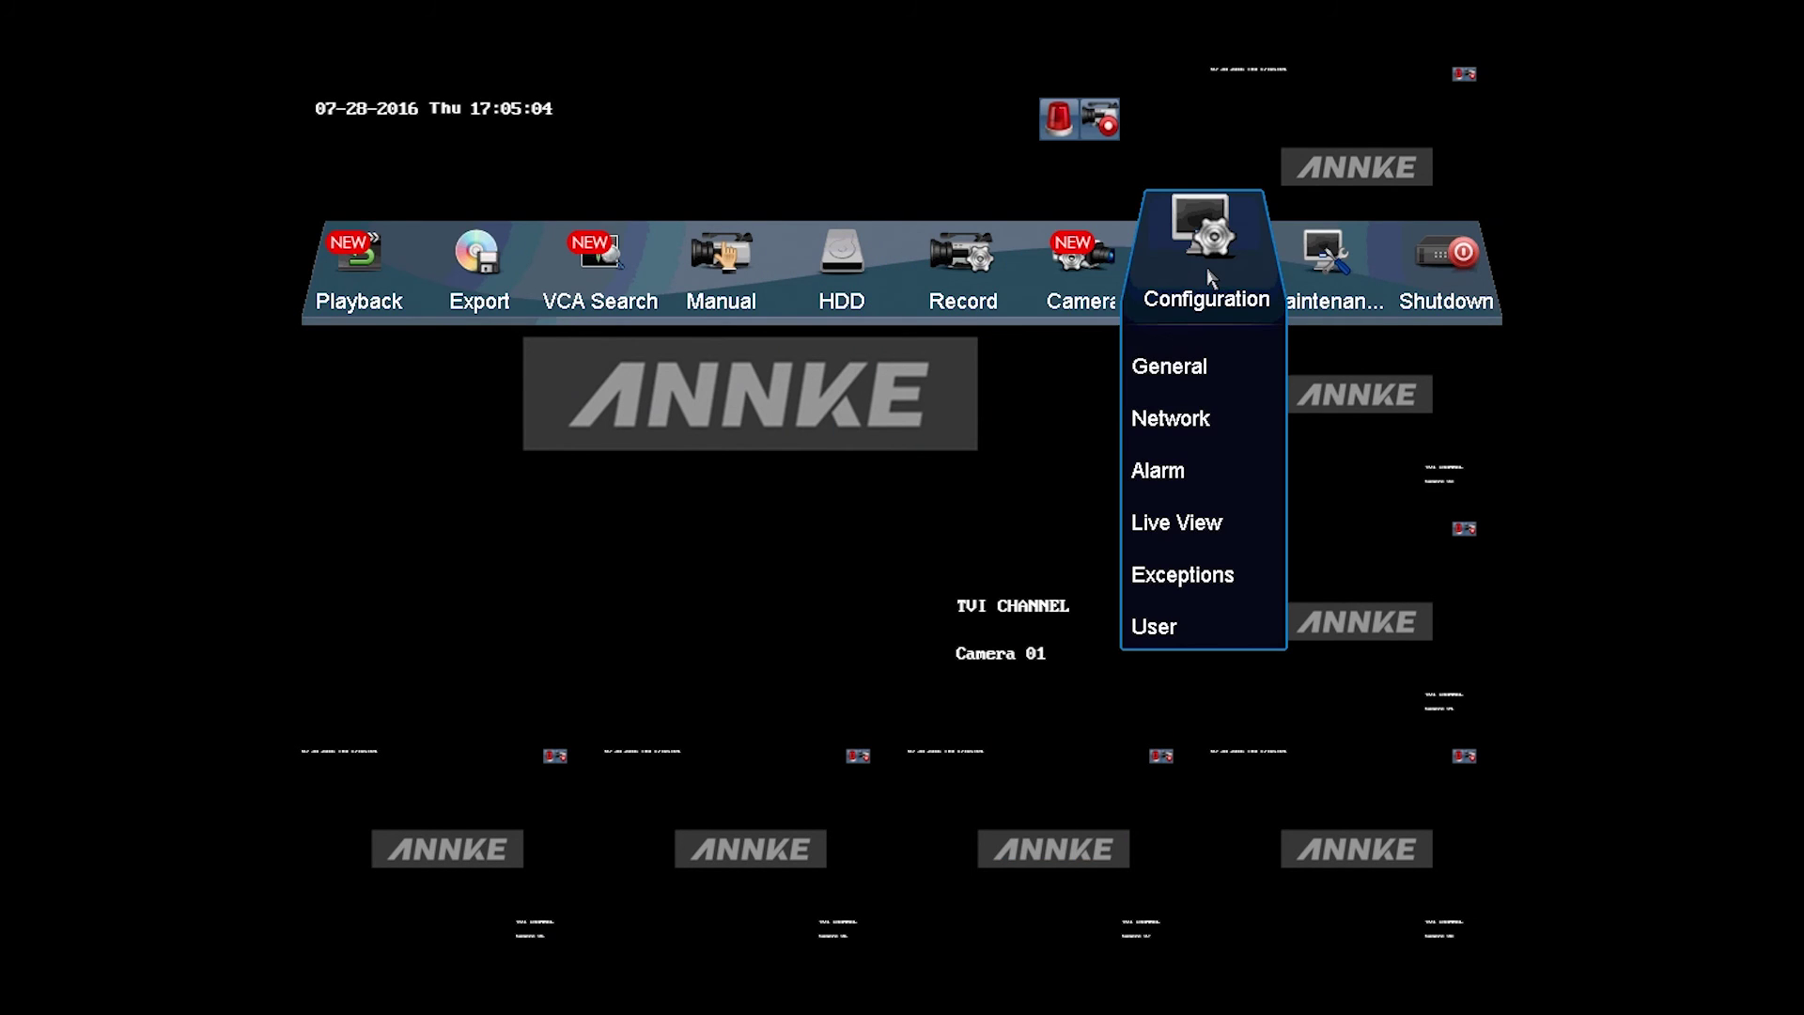
left_click(1230, 376)
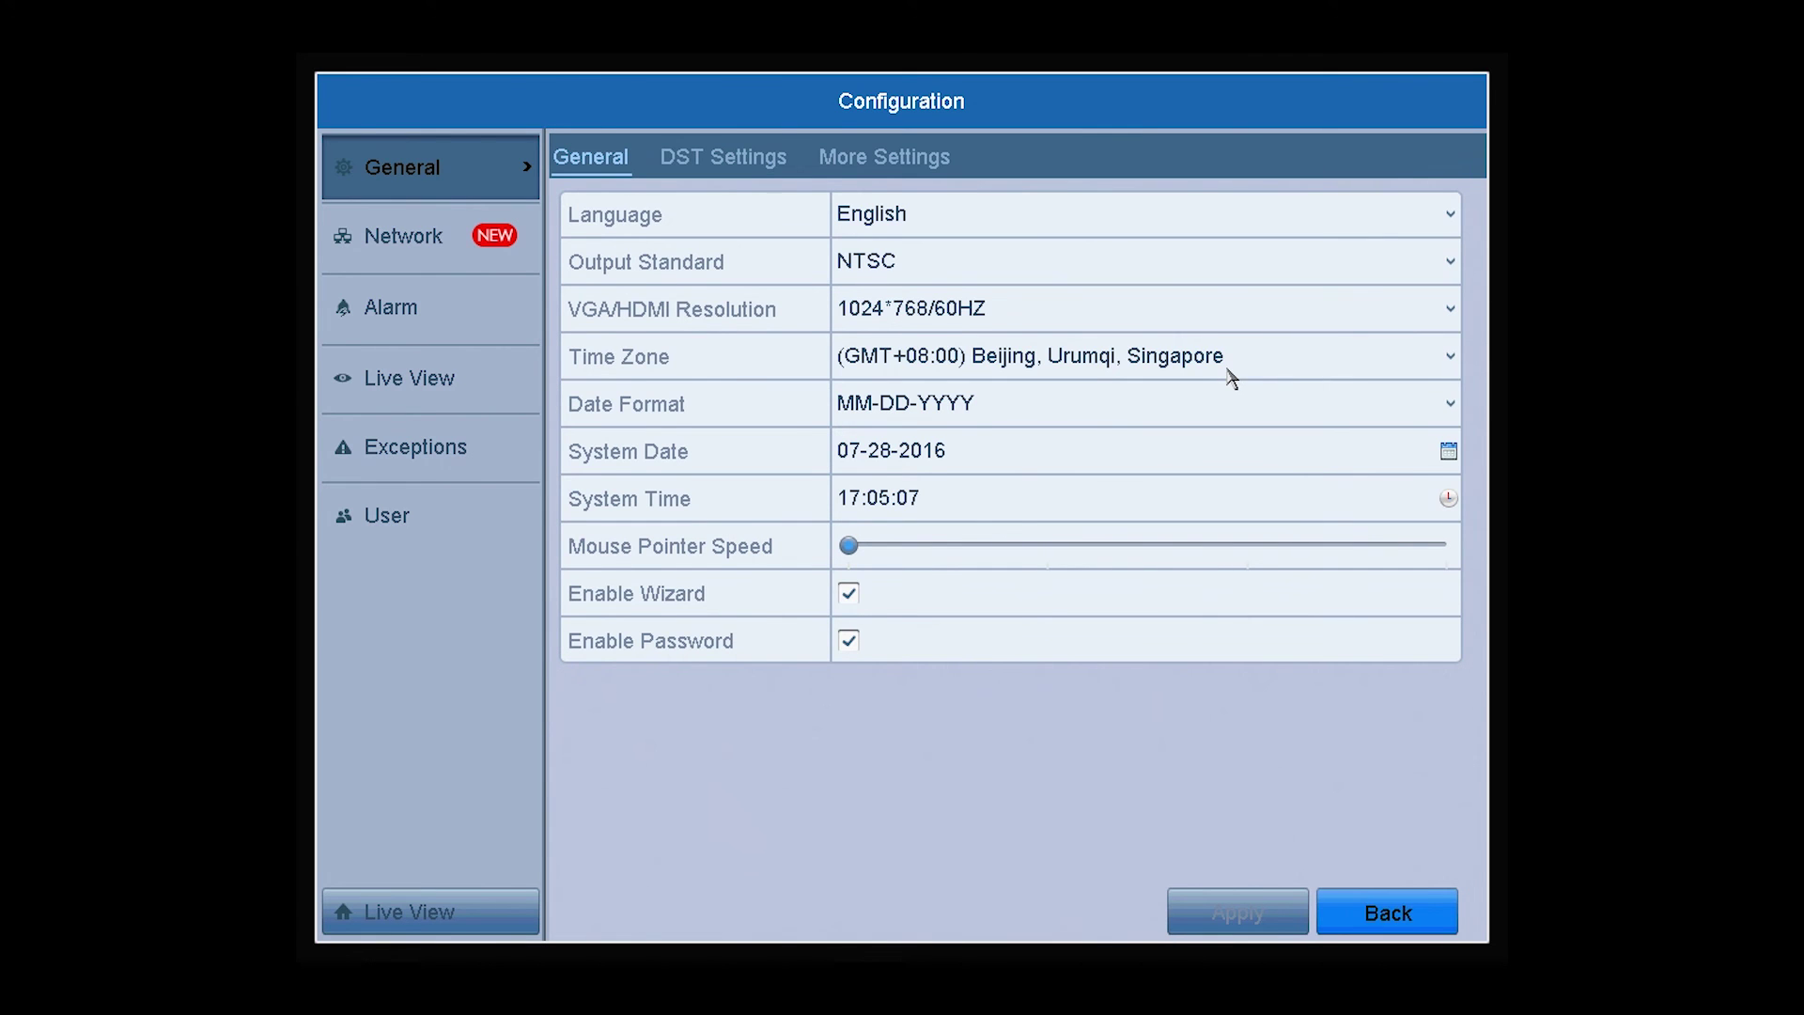
left_click(1091, 327)
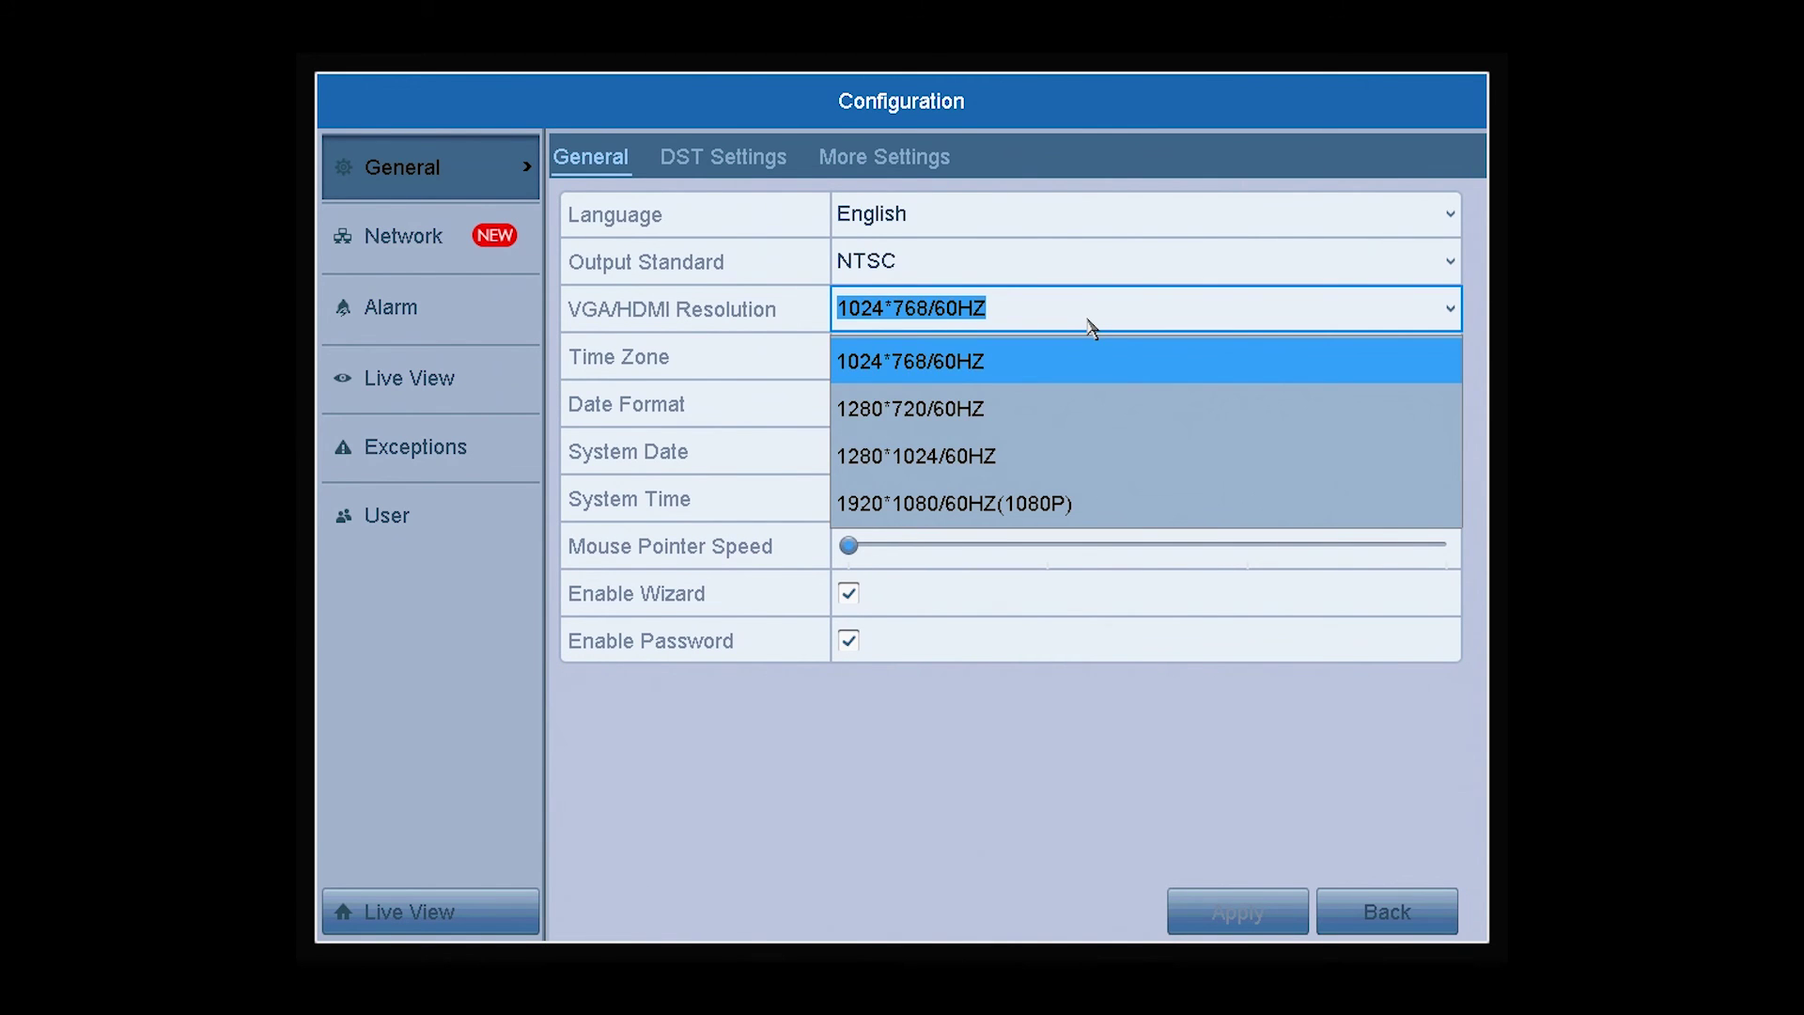
left_click(1138, 501)
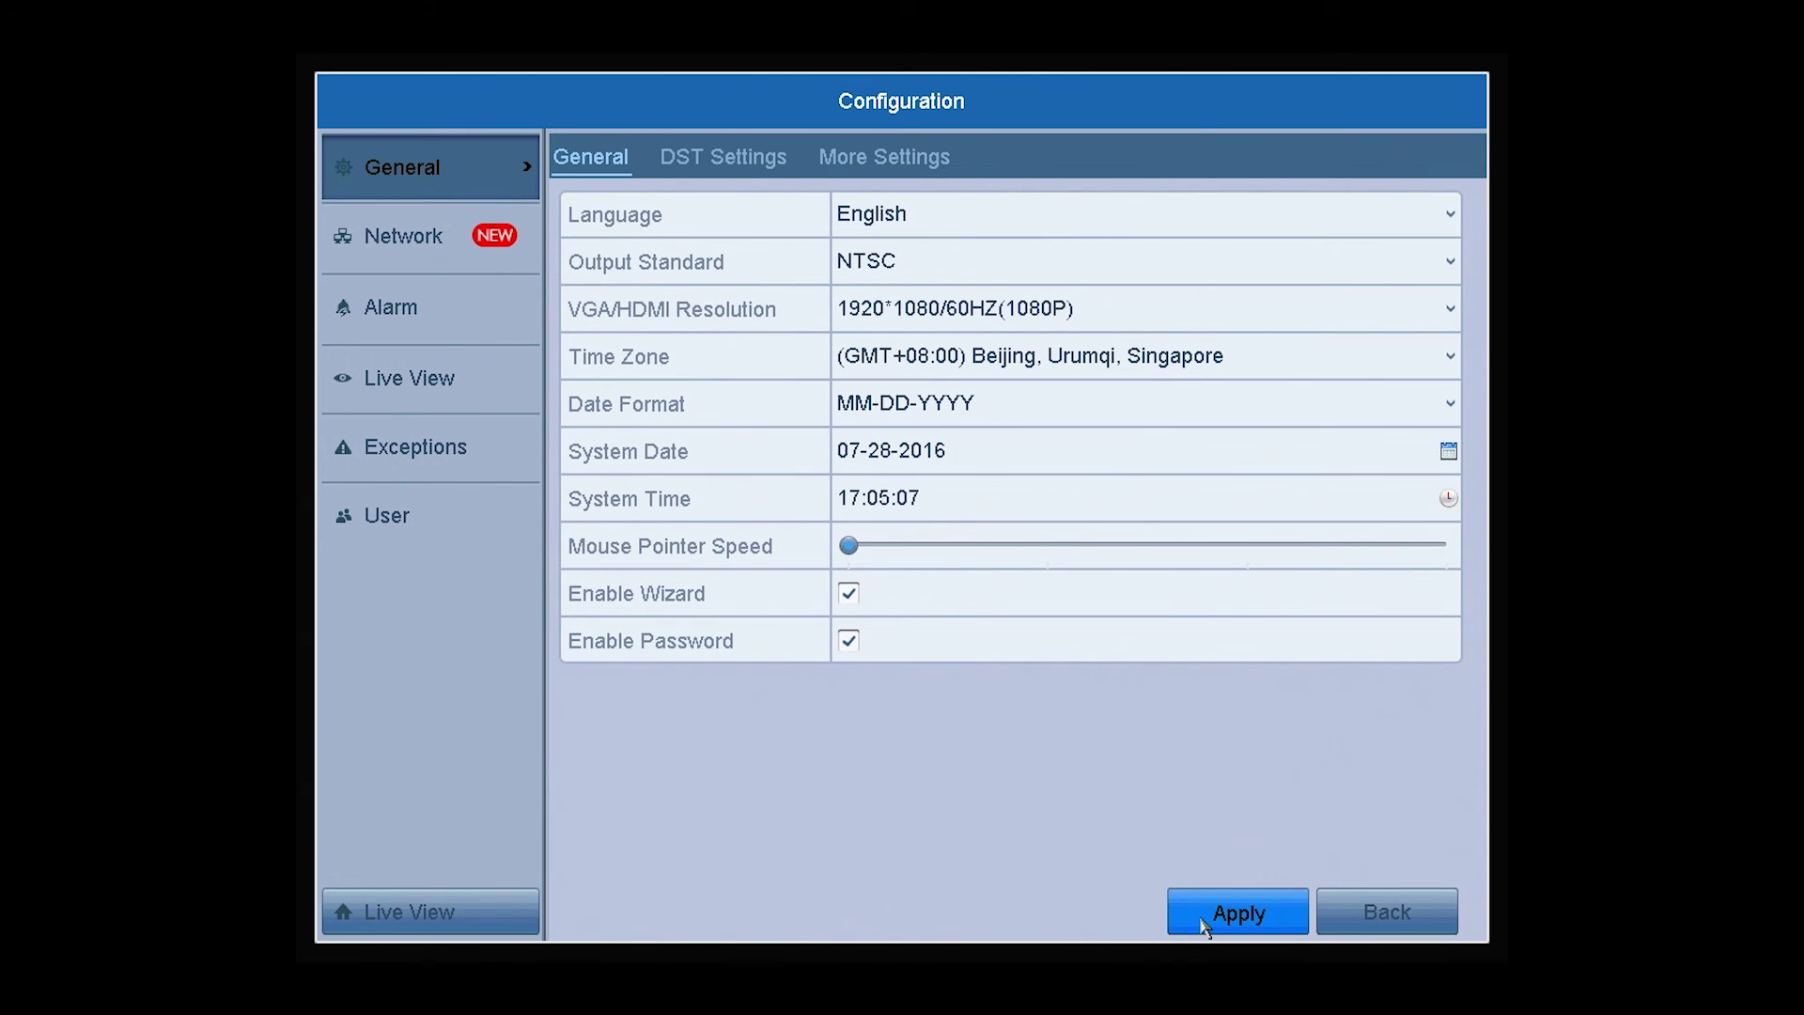